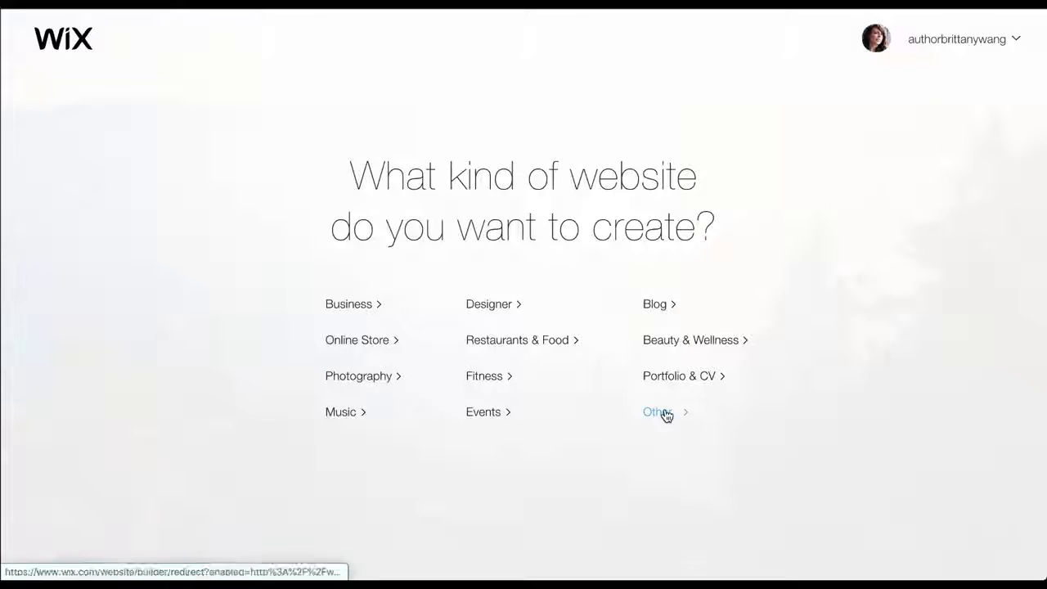
Create a new site in the Other category with the Wix Editor, using the blank Start from Scratch template
{"action": "left_click", "coordinate": [664, 413]}
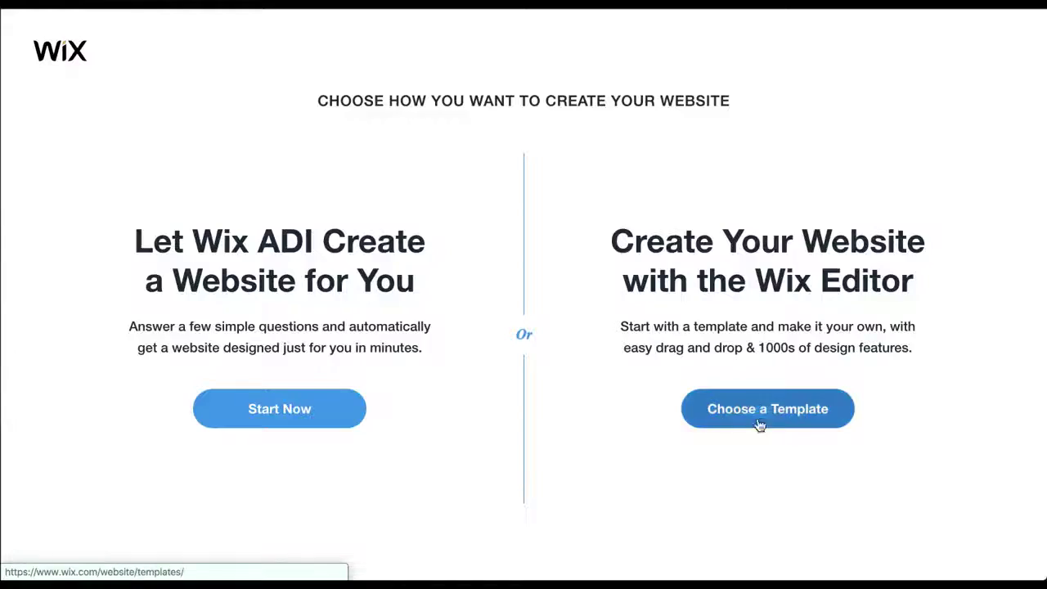
{"action": "left_click", "coordinate": [785, 432]}
{"action": "left_click", "coordinate": [872, 185]}
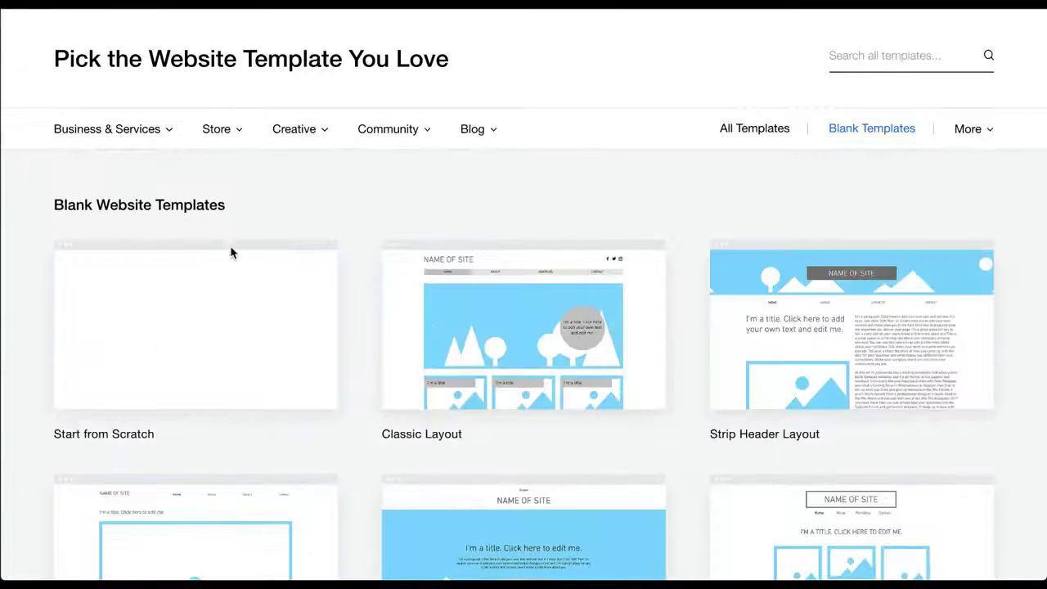
{"action": "left_click", "coordinate": [197, 311]}
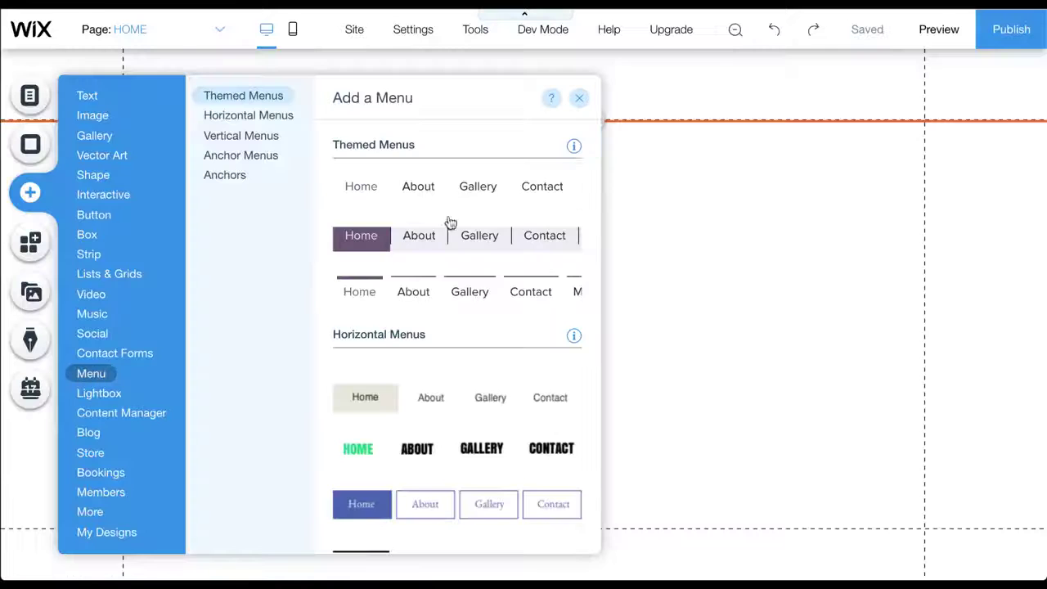
Add a themed menu to the page header and align its Home item to the left
{"action": "left_click", "coordinate": [449, 229]}
{"action": "left_click_drag", "start_coordinate": [524, 314], "coordinate": [469, 87]}
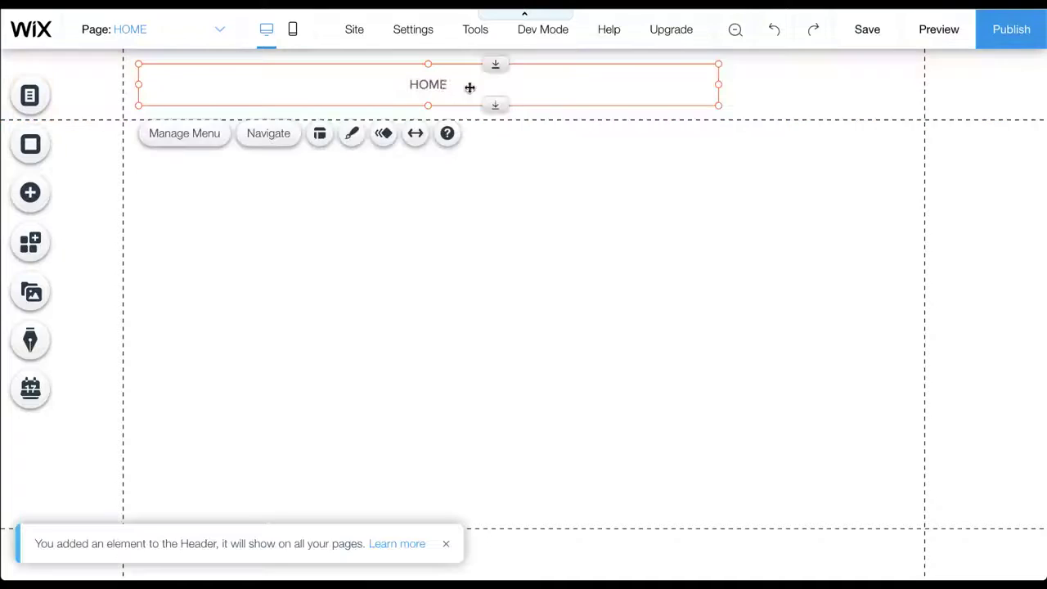
{"action": "left_click", "coordinate": [319, 134]}
{"action": "left_click", "coordinate": [946, 126]}
{"action": "left_click", "coordinate": [444, 286]}
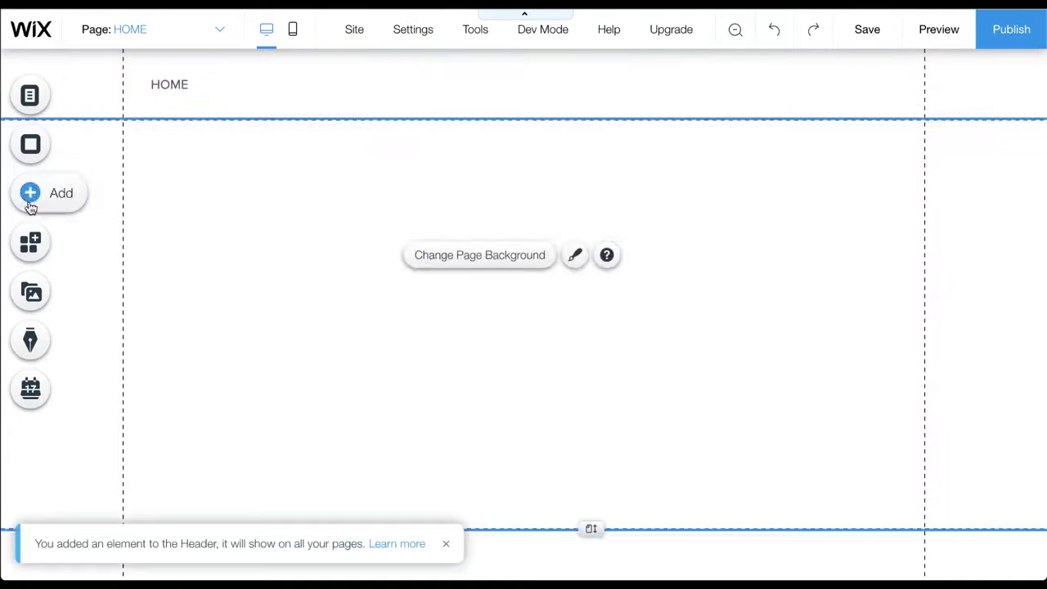
Add the plain black social icon bar and place it at the right end of the header
{"action": "left_click", "coordinate": [30, 203]}
{"action": "mouse_move", "coordinate": [92, 332]}
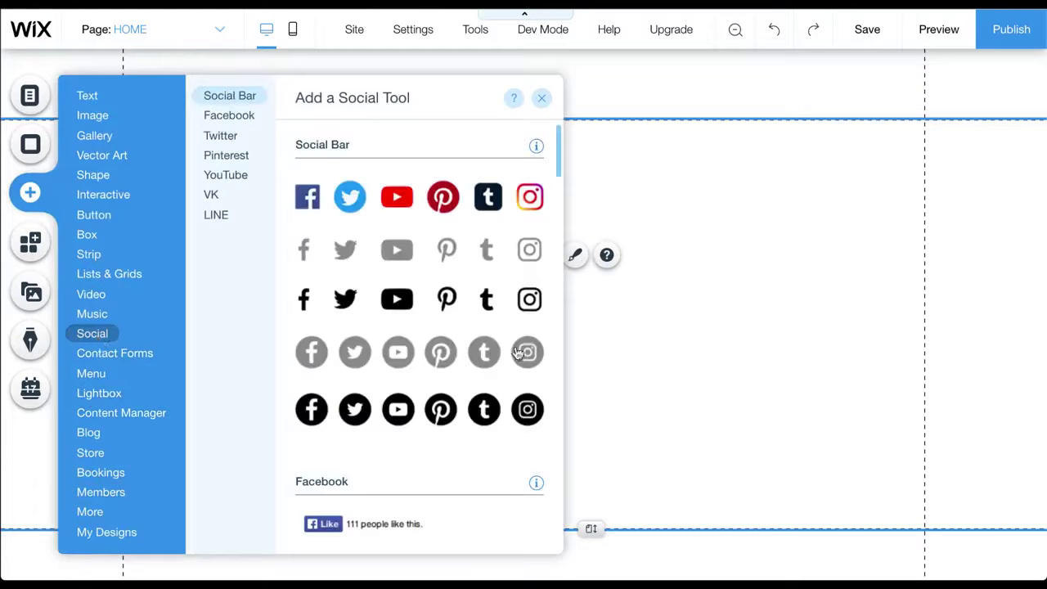
{"action": "left_click", "coordinate": [424, 305]}
{"action": "left_click_drag", "start_coordinate": [584, 301], "coordinate": [791, 88]}
{"action": "left_click", "coordinate": [798, 130]}
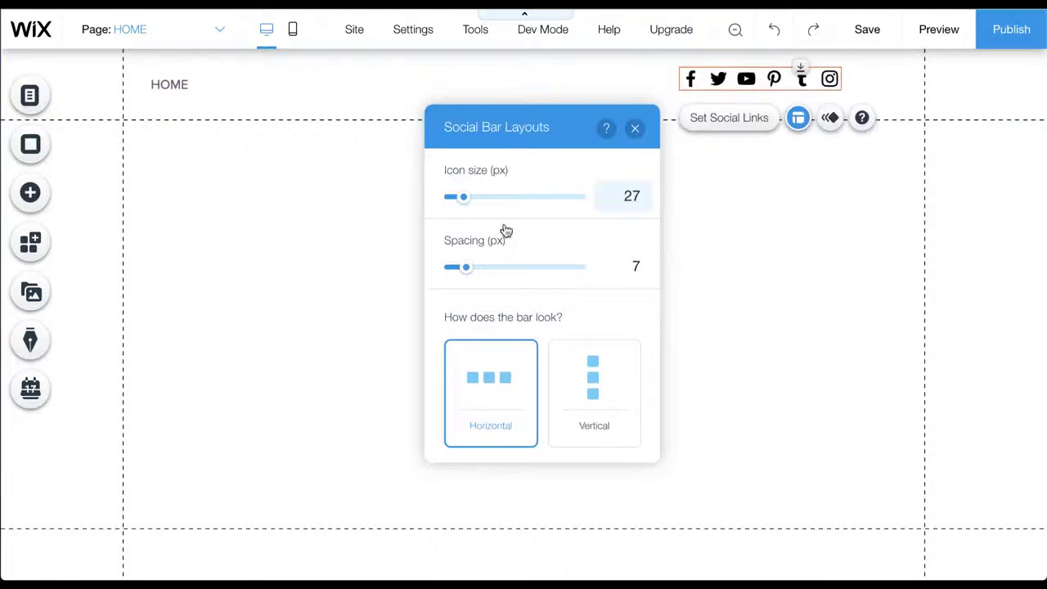
{"action": "left_click", "coordinate": [714, 184]}
{"action": "left_click_drag", "start_coordinate": [774, 81], "coordinate": [844, 87]}
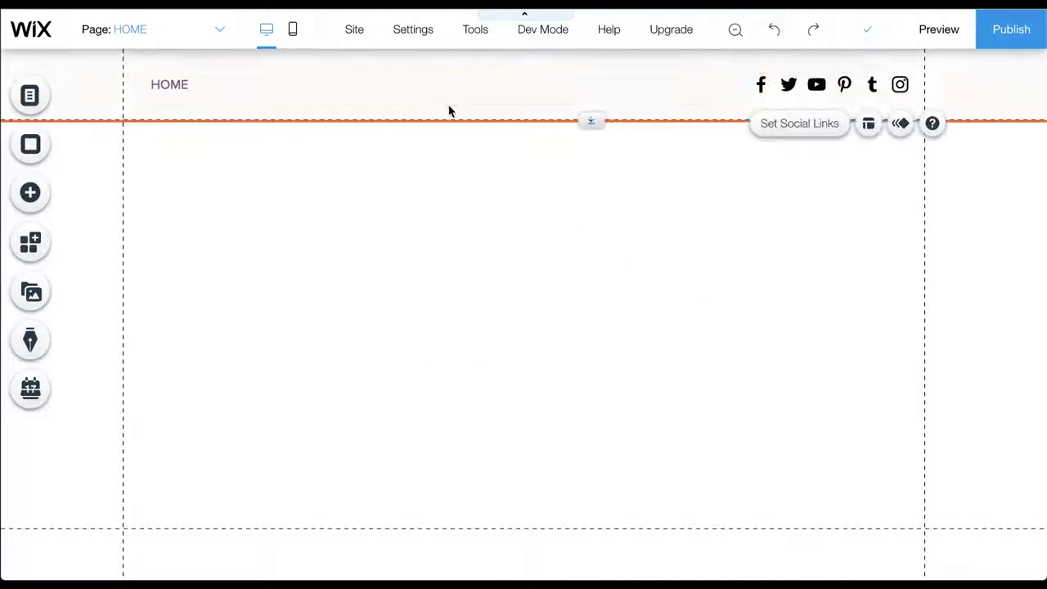
Apply the solid white header design with the shadowed lower edge
{"action": "left_click", "coordinate": [234, 152]}
{"action": "scroll", "coordinate": [891, 299], "scroll_direction": "down", "scroll_amount": 3}
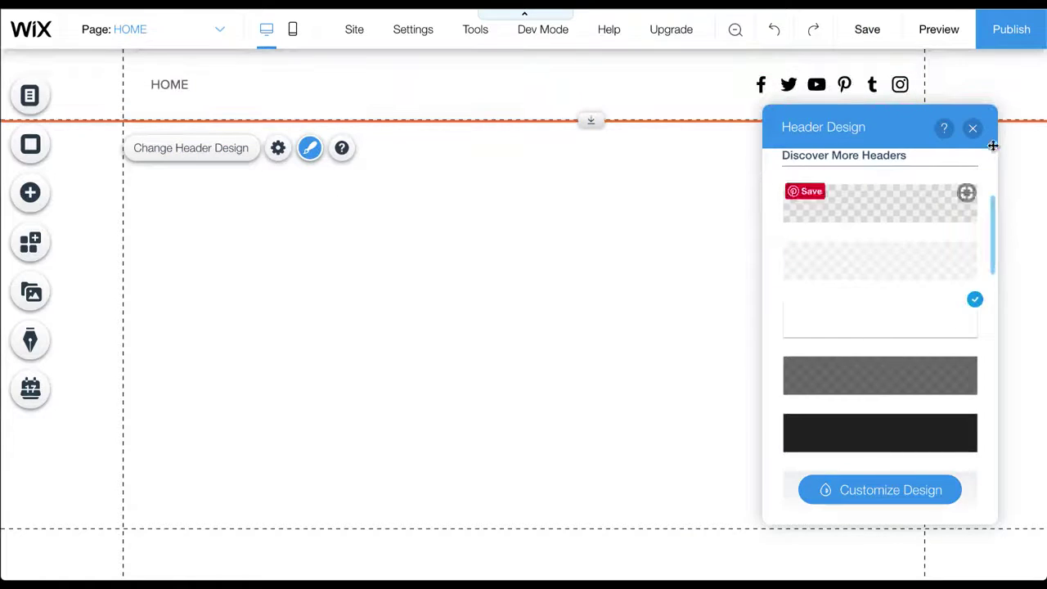
{"action": "left_click", "coordinate": [285, 123]}
Nudge the menu and social icons slightly upward and reduce the header's height
{"action": "left_click_drag", "start_coordinate": [189, 83], "coordinate": [189, 73]}
{"action": "left_click_drag", "start_coordinate": [794, 85], "coordinate": [795, 76]}
{"action": "left_click", "coordinate": [640, 121]}
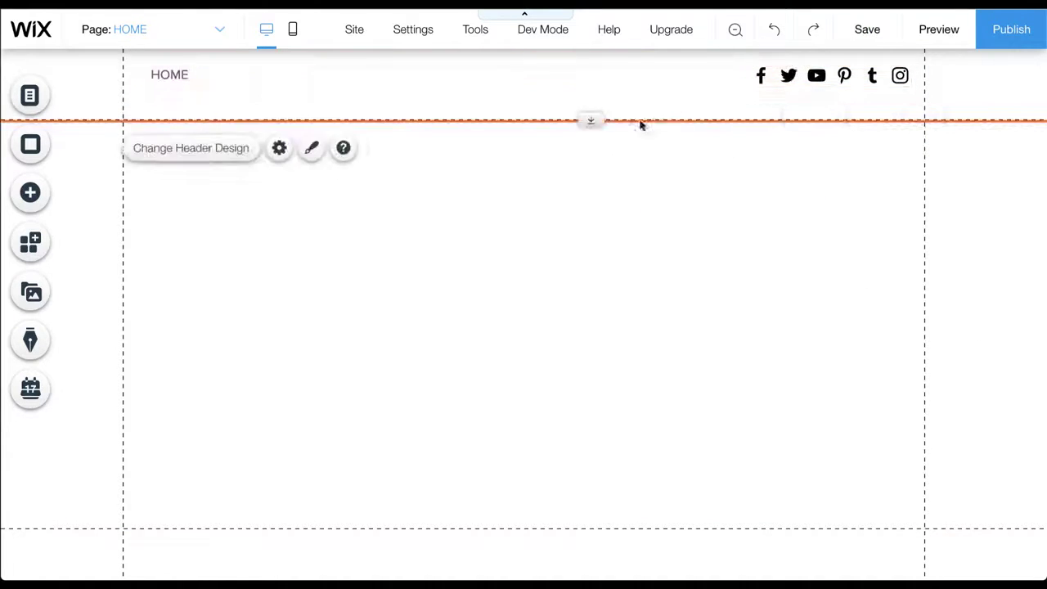
Add a blank Classic strip directly beneath the header
{"action": "left_click", "coordinate": [30, 193]}
{"action": "left_click", "coordinate": [94, 255]}
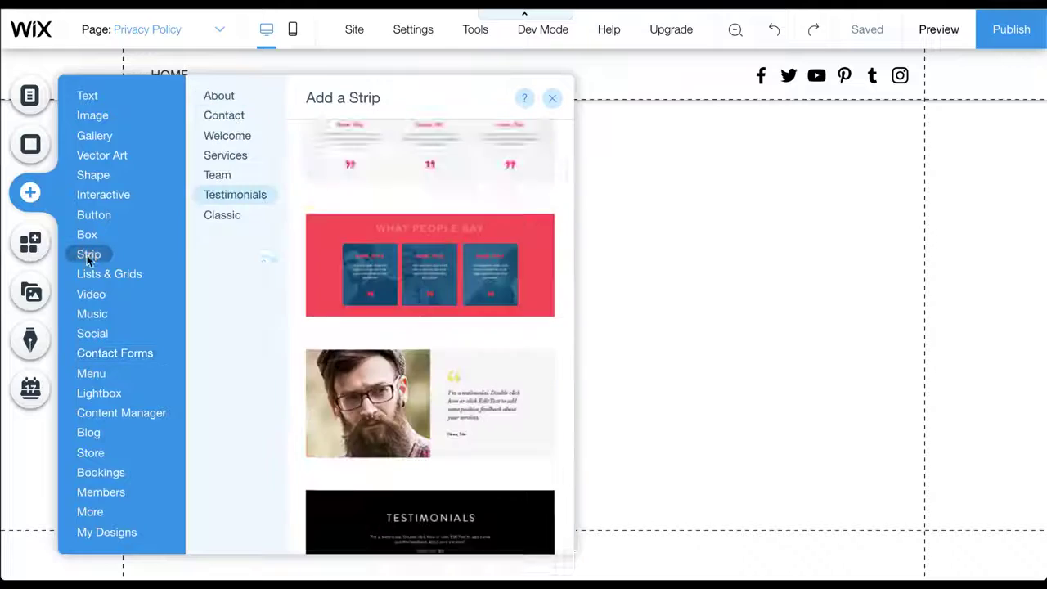
{"action": "left_click", "coordinate": [226, 215]}
{"action": "left_click", "coordinate": [435, 322]}
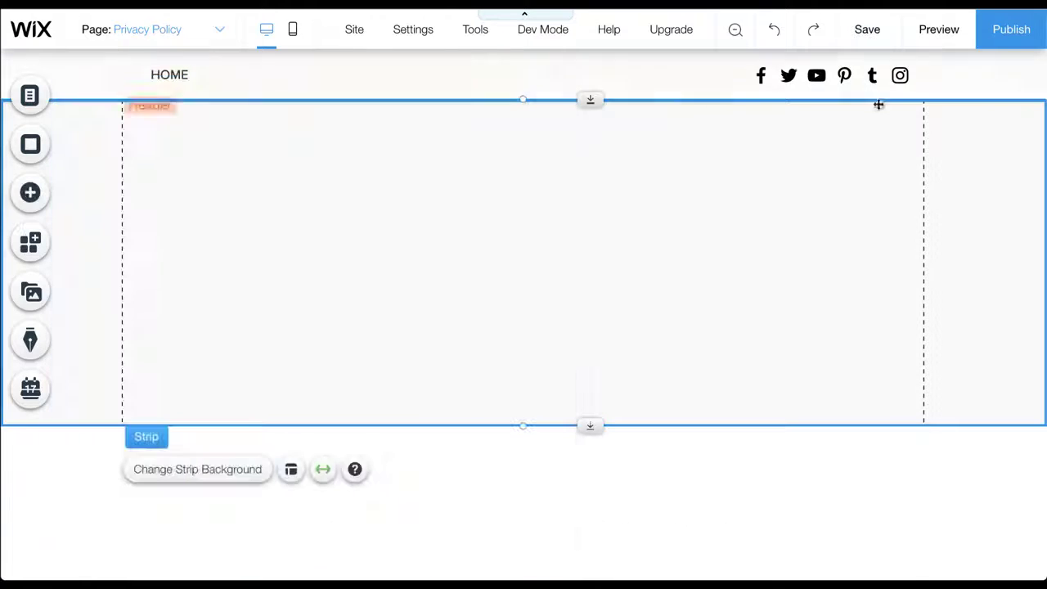
Duplicate the strip three times in the zoomed-out section overview and return to the normal editing view
{"action": "left_click", "coordinate": [736, 31]}
{"action": "left_click", "coordinate": [903, 145]}
{"action": "left_click", "coordinate": [898, 307]}
{"action": "left_click", "coordinate": [902, 301]}
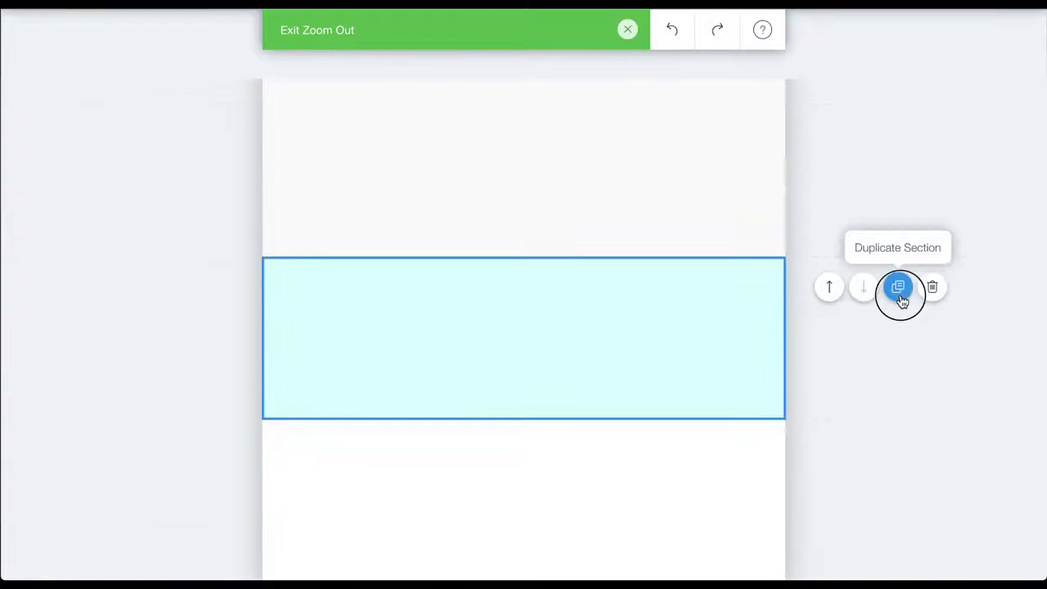
{"action": "left_click", "coordinate": [627, 30]}
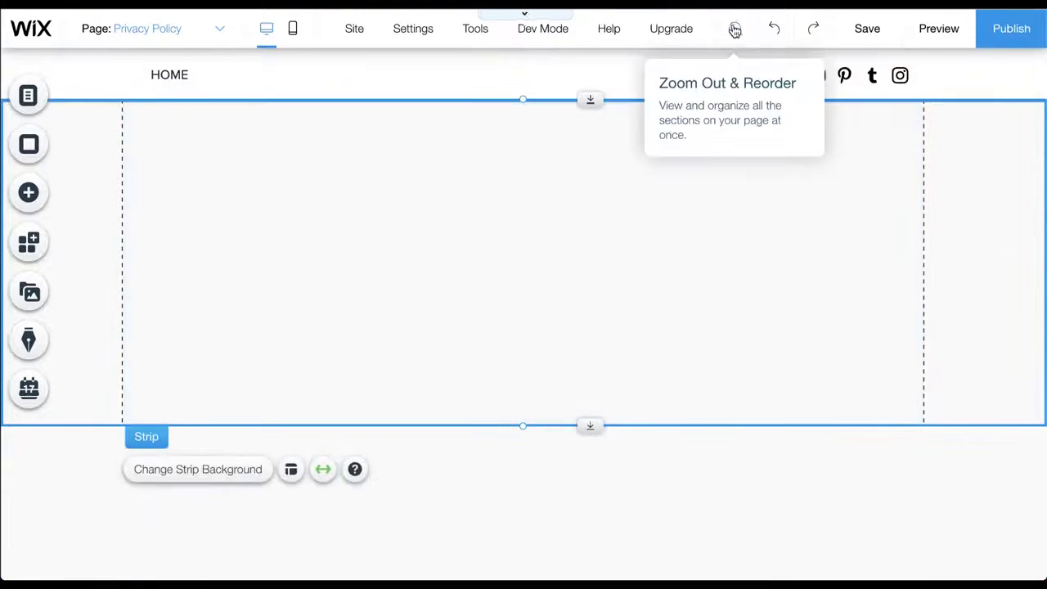
Add a centered Heading 3 reading "Author Name" near the top of the first strip and shorten that strip
{"action": "left_click", "coordinate": [30, 192]}
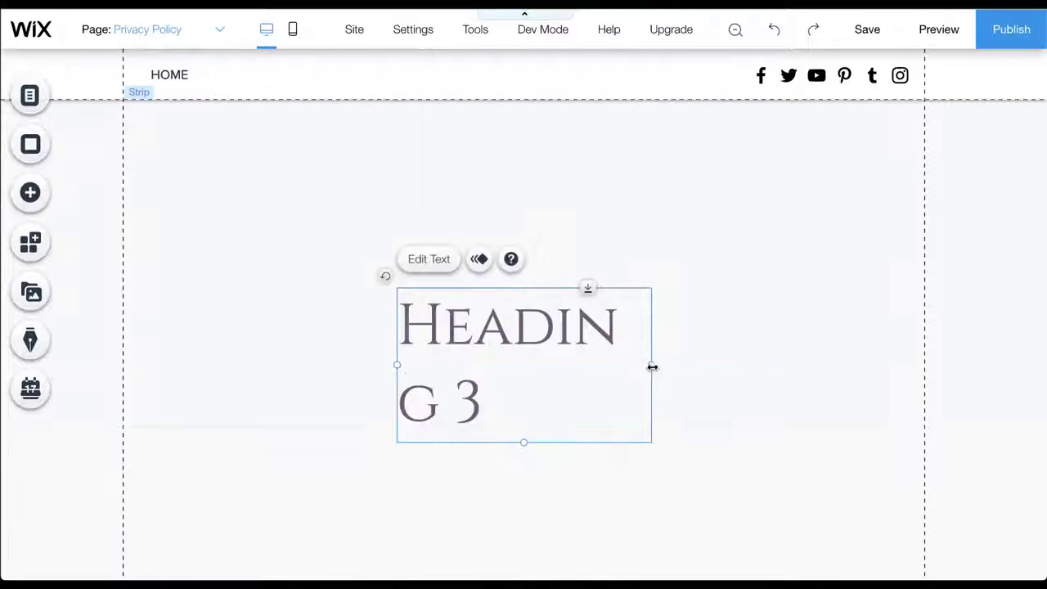
{"action": "left_click_drag", "start_coordinate": [647, 335], "coordinate": [486, 169]}
{"action": "double_click", "coordinate": [486, 169]}
{"action": "type", "text": "AUTHO"}
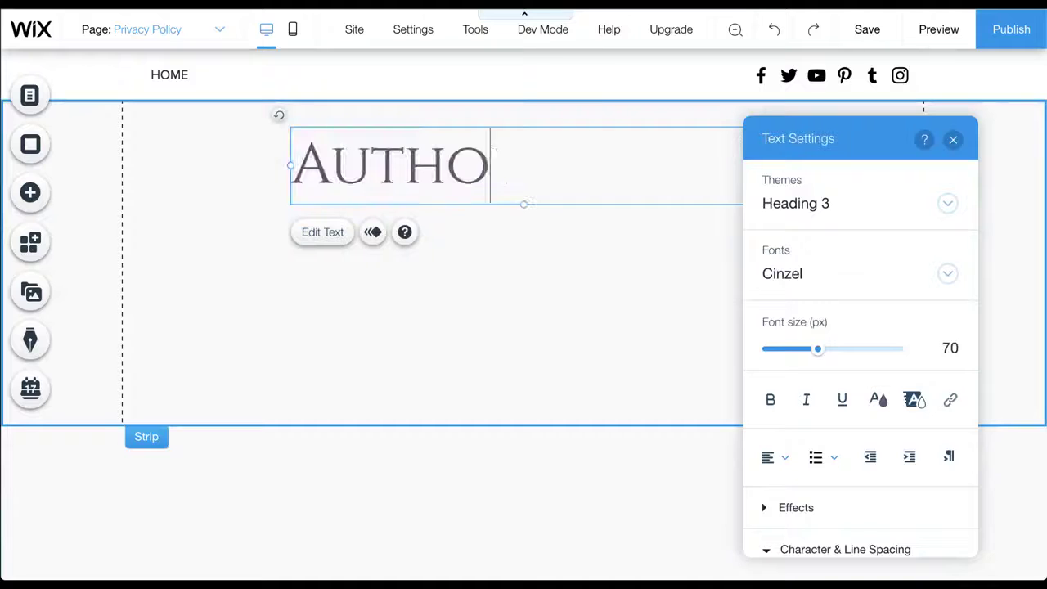
{"action": "left_click", "coordinate": [782, 483]}
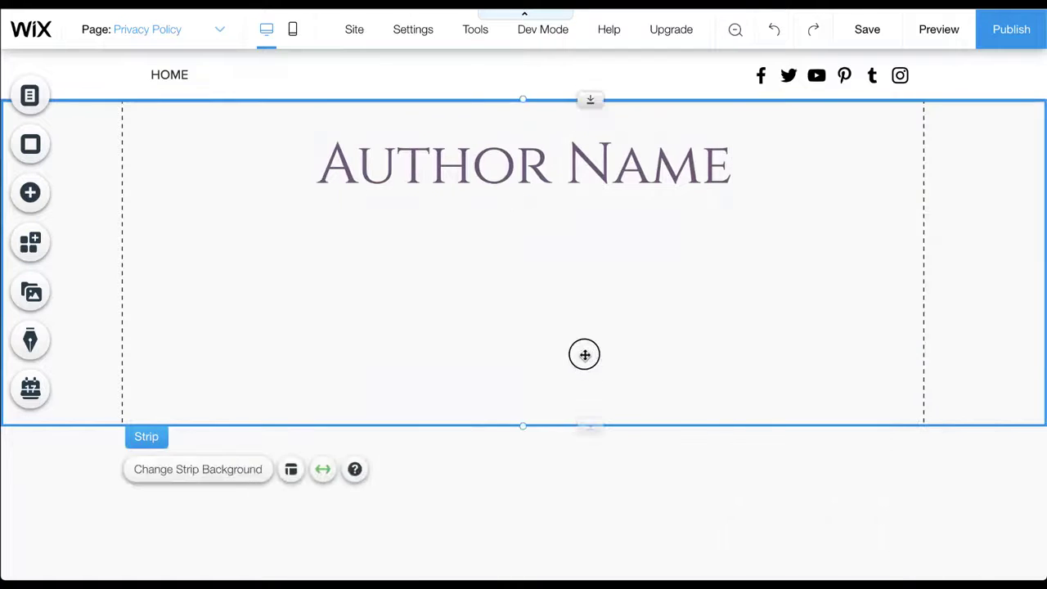
{"action": "left_click", "coordinate": [589, 315]}
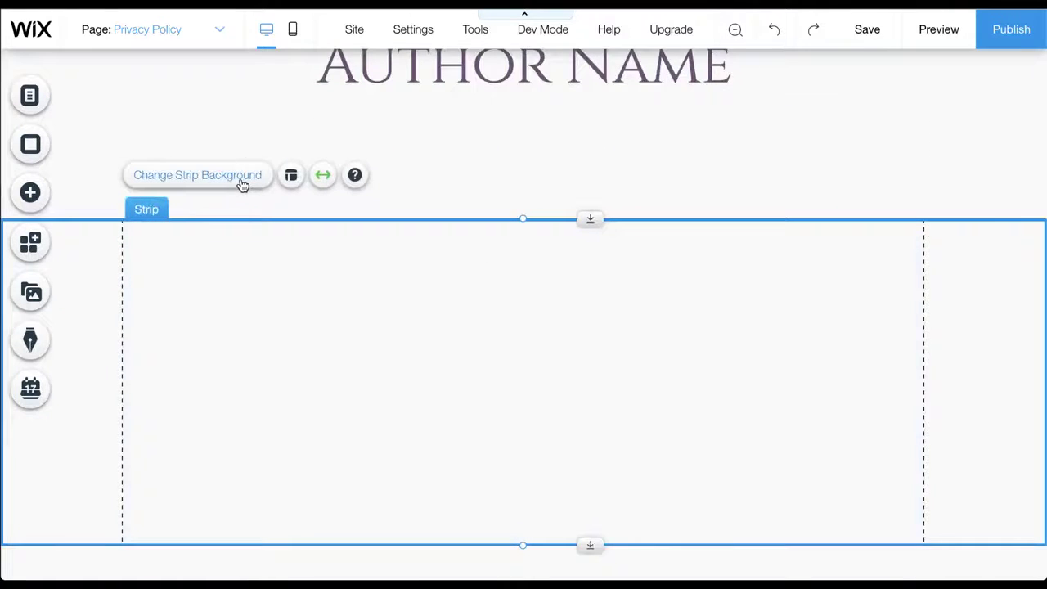
Set the background color of the strip below the author name to white
{"action": "left_click", "coordinate": [243, 185]}
{"action": "left_click", "coordinate": [813, 280]}
{"action": "left_click", "coordinate": [955, 243]}
{"action": "left_click", "coordinate": [973, 140]}
Add a Heading 1 reading "About" and place it in the upper-left area of the second strip
{"action": "scroll", "coordinate": [59, 193], "scroll_direction": "down", "scroll_amount": 1}
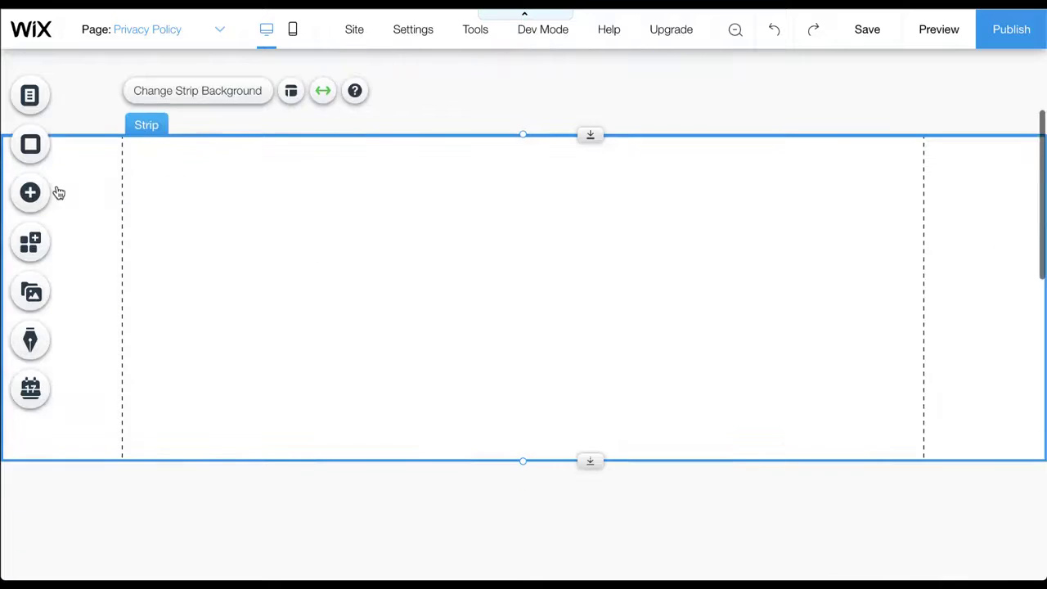
{"action": "left_click", "coordinate": [31, 193]}
{"action": "left_click", "coordinate": [434, 197]}
{"action": "double_click", "coordinate": [458, 319]}
{"action": "type", "text": "About"}
{"action": "left_click", "coordinate": [532, 377]}
{"action": "left_click_drag", "start_coordinate": [494, 311], "coordinate": [249, 191]}
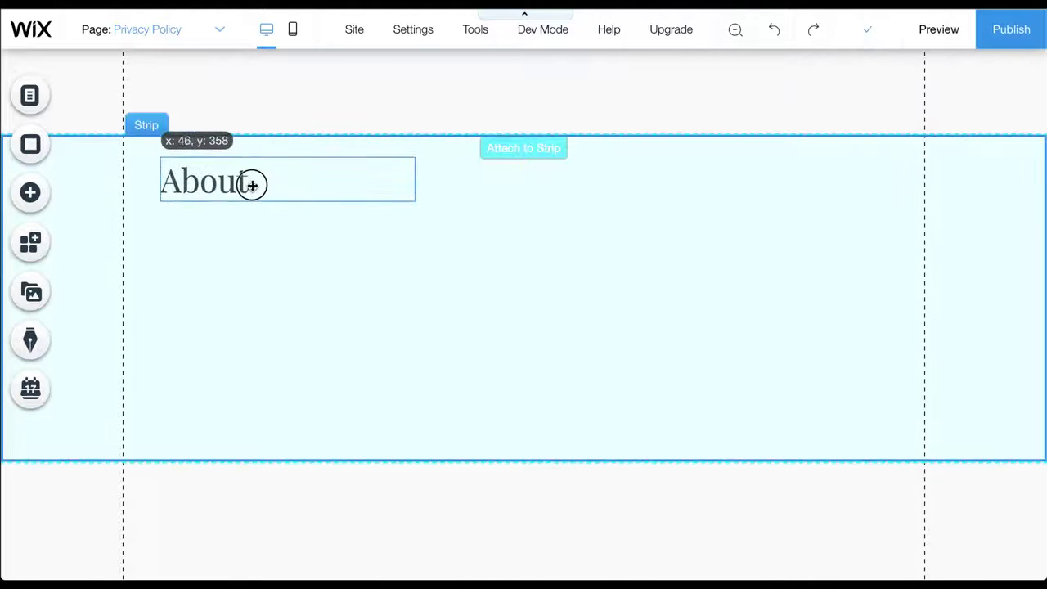
Add a Heading 1 reading "Book / WIP Title" in the upper-right area of the third strip
{"action": "scroll", "coordinate": [458, 384], "scroll_direction": "down", "scroll_amount": 4}
{"action": "left_click", "coordinate": [30, 192]}
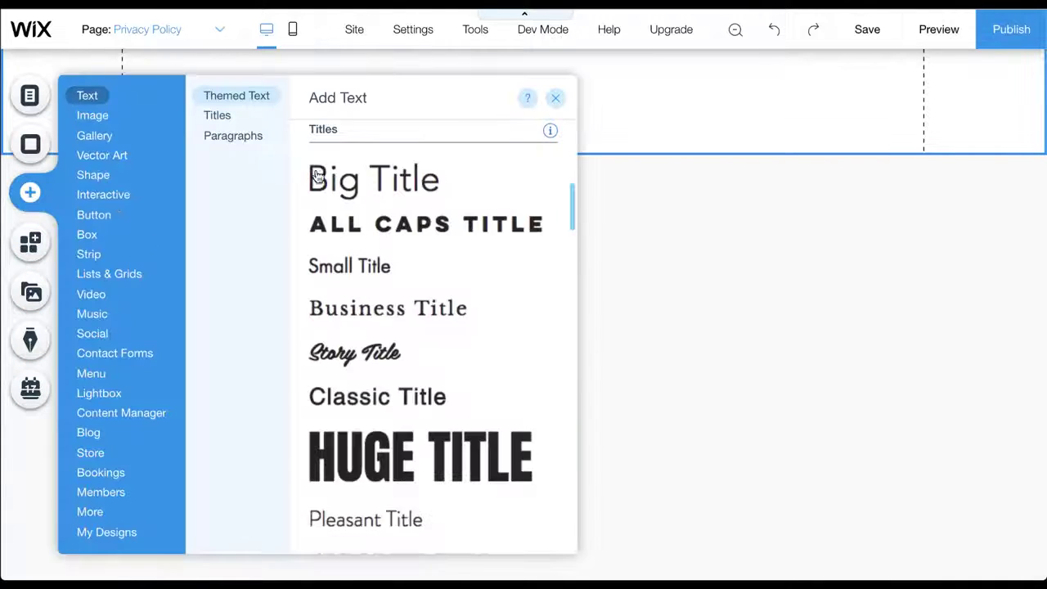
{"action": "left_click_drag", "start_coordinate": [391, 210], "coordinate": [689, 199]}
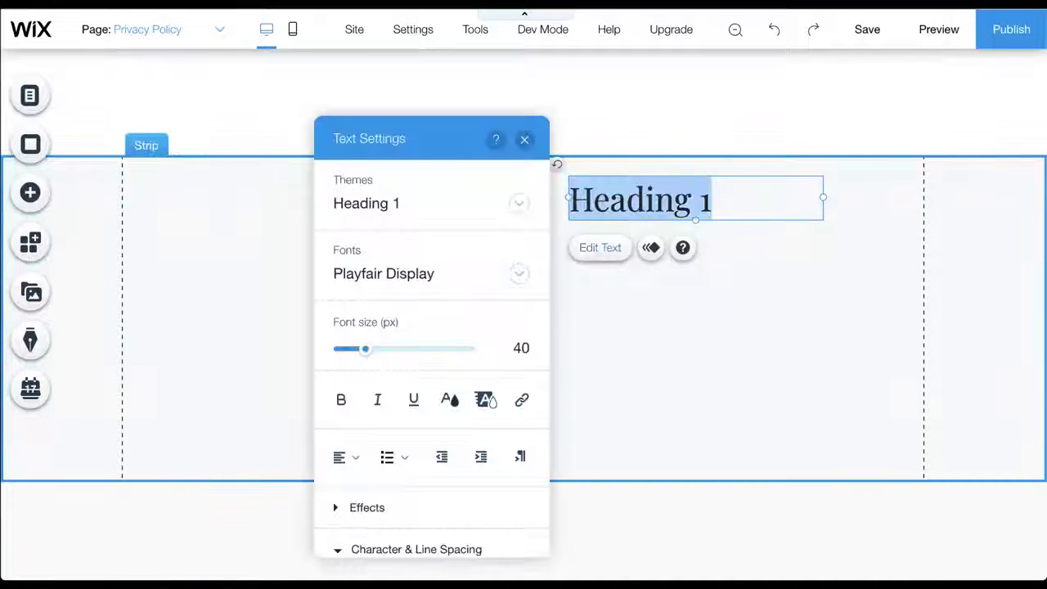
{"action": "left_click", "coordinate": [615, 381]}
Add a centered Heading 1 reading "Contact" near the top of the fourth strip
{"action": "scroll", "coordinate": [615, 381], "scroll_direction": "down", "scroll_amount": 4}
{"action": "left_click", "coordinate": [456, 328]}
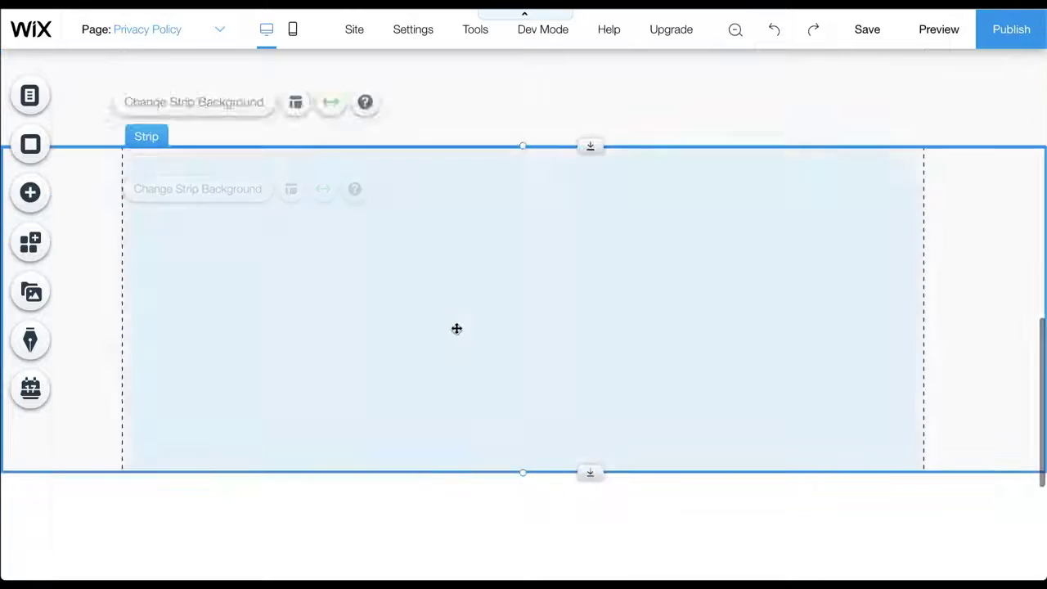
{"action": "left_click", "coordinate": [30, 192]}
{"action": "left_click", "coordinate": [375, 194]}
{"action": "left_click_drag", "start_coordinate": [494, 327], "coordinate": [494, 188]}
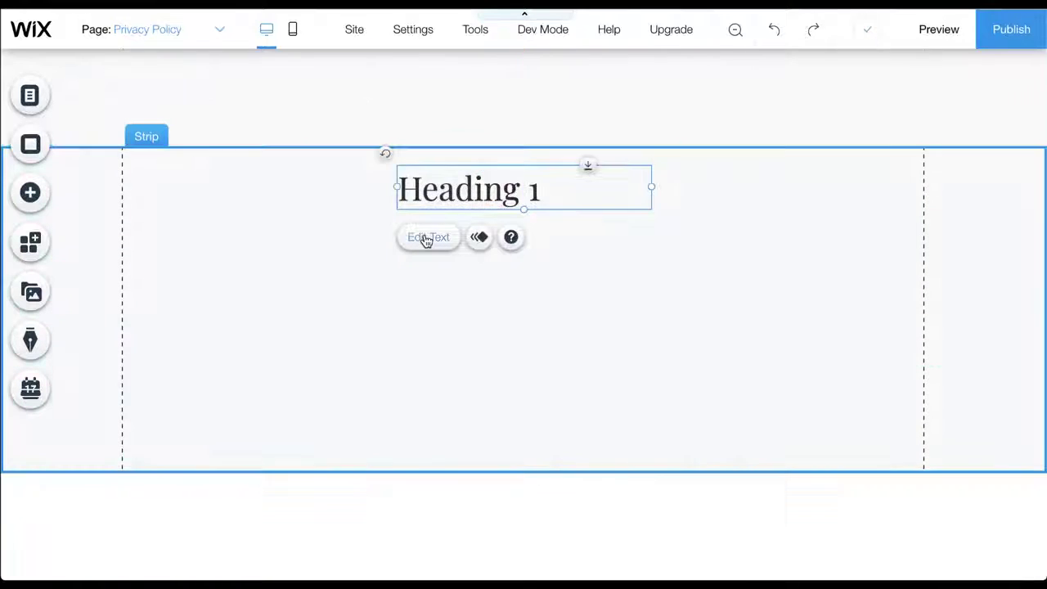
{"action": "left_click", "coordinate": [427, 238]}
{"action": "type", "text": "Contact"}
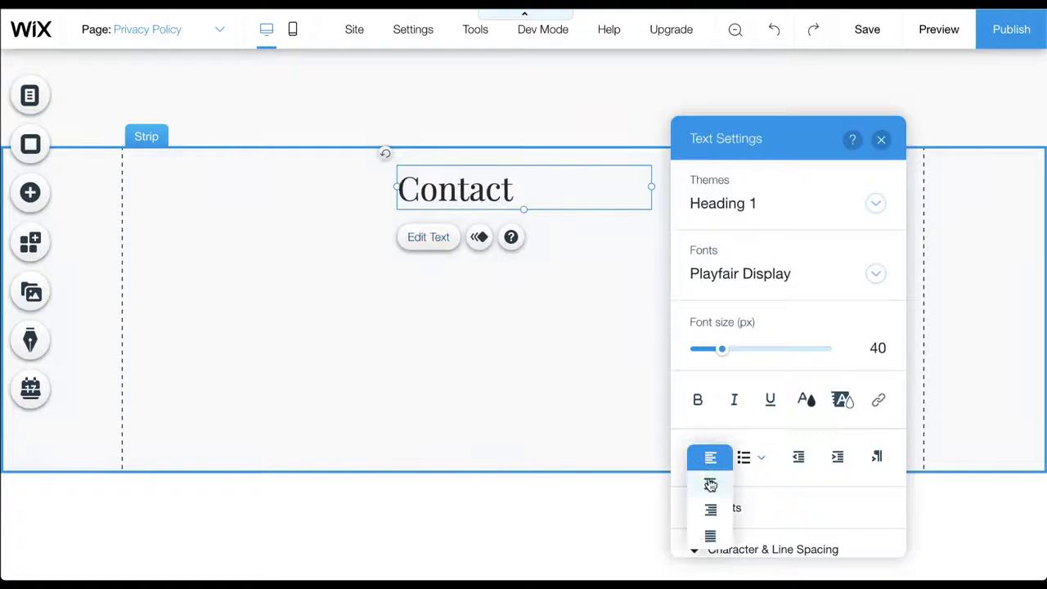
{"action": "left_click", "coordinate": [881, 140]}
Apply a solid dark full-width design to the page footer
{"action": "left_click", "coordinate": [303, 444]}
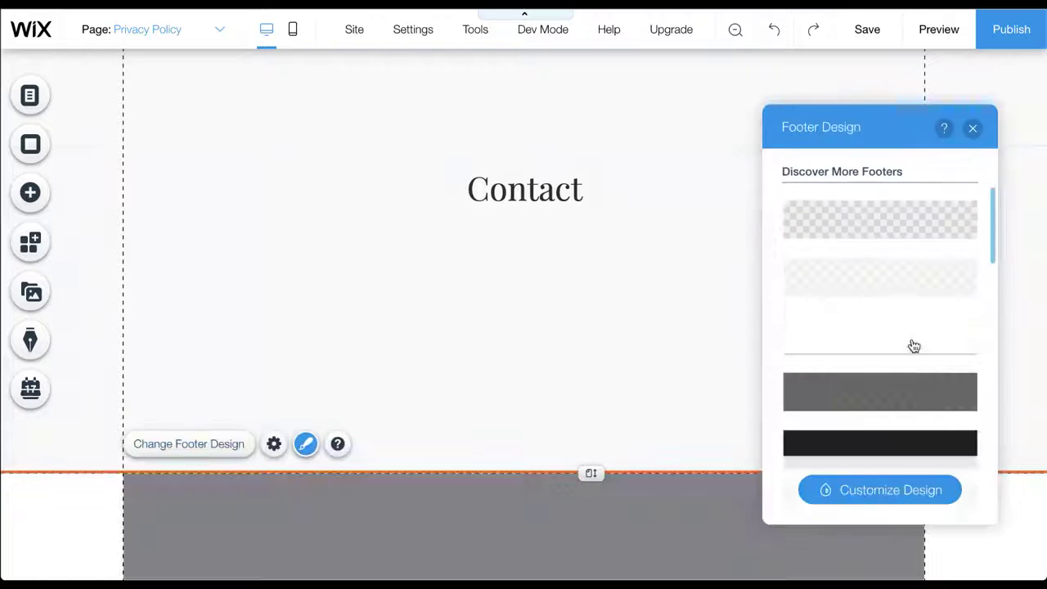
{"action": "scroll", "coordinate": [912, 346], "scroll_direction": "down", "scroll_amount": 1}
{"action": "left_click", "coordinate": [911, 367]}
Preview the whole page layout and return to the editor
{"action": "left_click", "coordinate": [929, 37]}
{"action": "scroll", "coordinate": [737, 379], "scroll_direction": "up", "scroll_amount": 8}
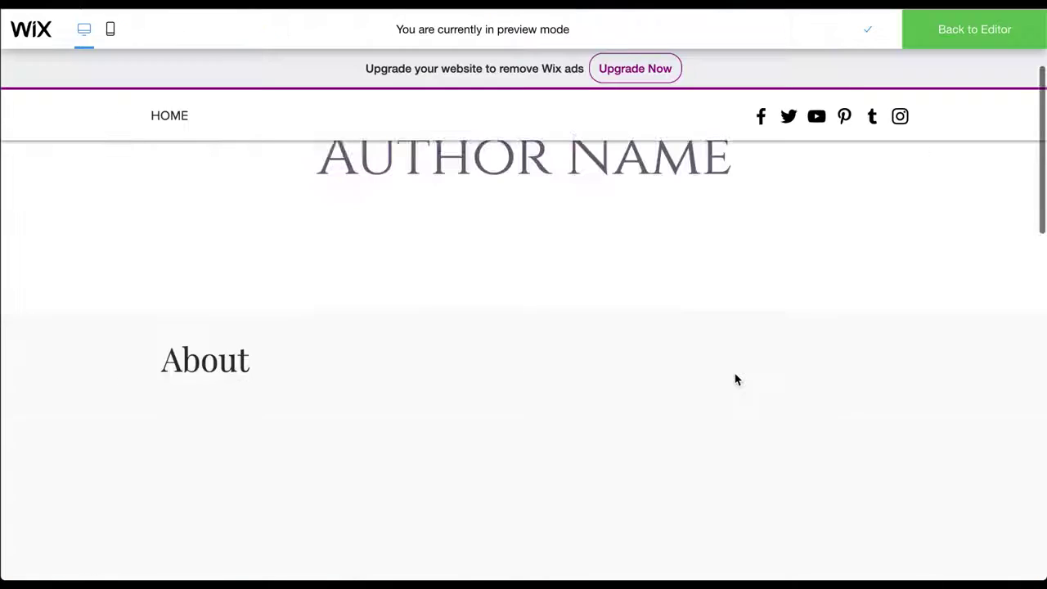
{"action": "left_click", "coordinate": [953, 37]}
Try reordering the strips in the zoomed-out section overview, ending with the order About, Book / WIP Title, Contact
{"action": "left_click", "coordinate": [735, 30]}
{"action": "scroll", "coordinate": [699, 365], "scroll_direction": "down", "scroll_amount": 3}
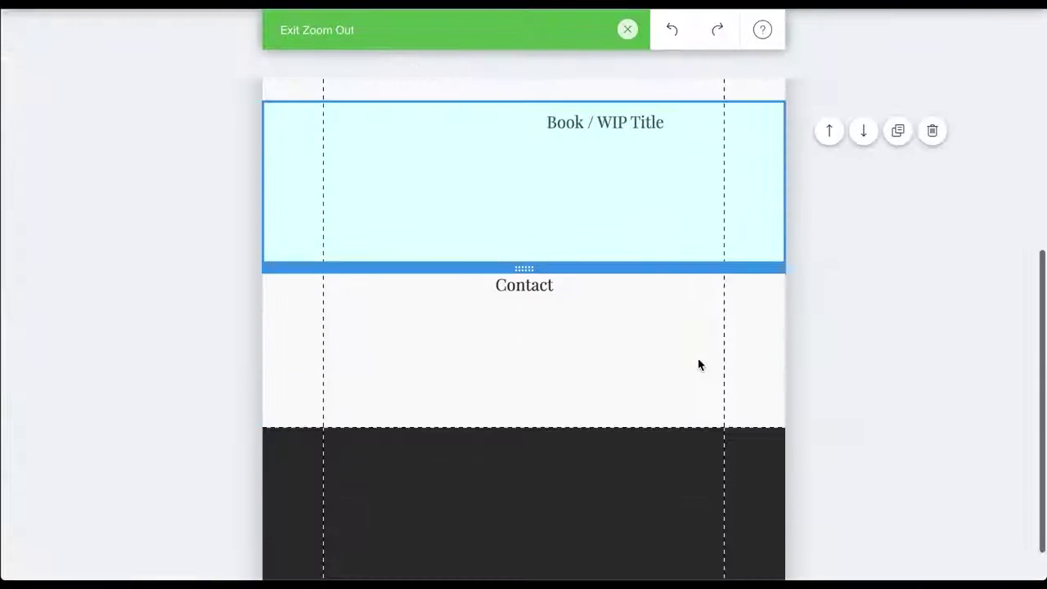
{"action": "left_click", "coordinate": [827, 292]}
{"action": "scroll", "coordinate": [629, 240], "scroll_direction": "up", "scroll_amount": 3}
{"action": "left_click", "coordinate": [833, 247]}
{"action": "left_click", "coordinate": [827, 299]}
{"action": "scroll", "coordinate": [573, 282], "scroll_direction": "down", "scroll_amount": 3}
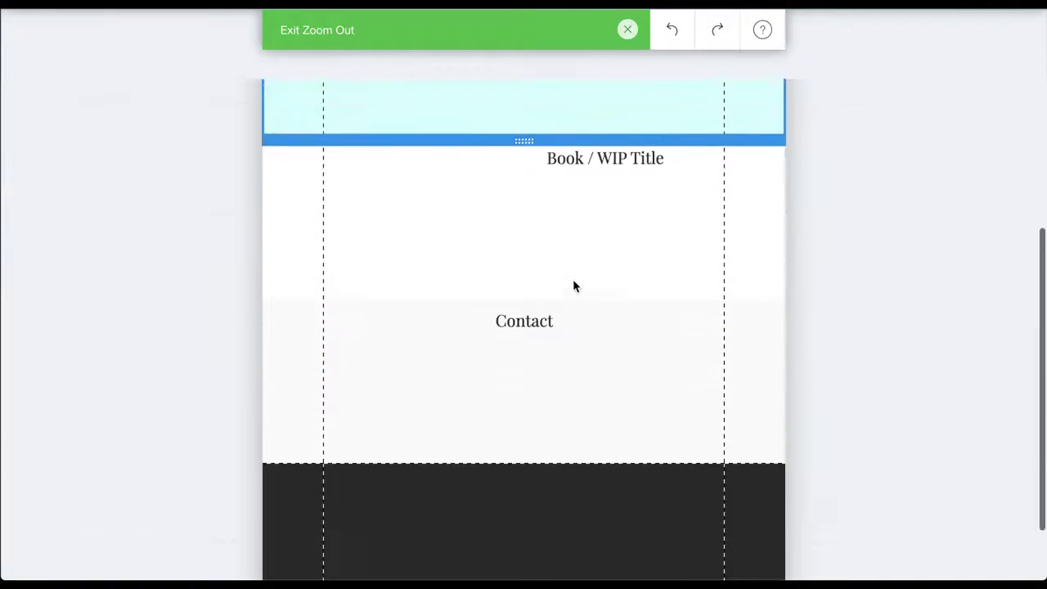
{"action": "left_click", "coordinate": [628, 30]}
Add a centered Heading 5 subtitle reading "YOUR | SUBTITLE | HERE" beneath the author name and widen its character spacing
{"action": "left_click", "coordinate": [31, 192]}
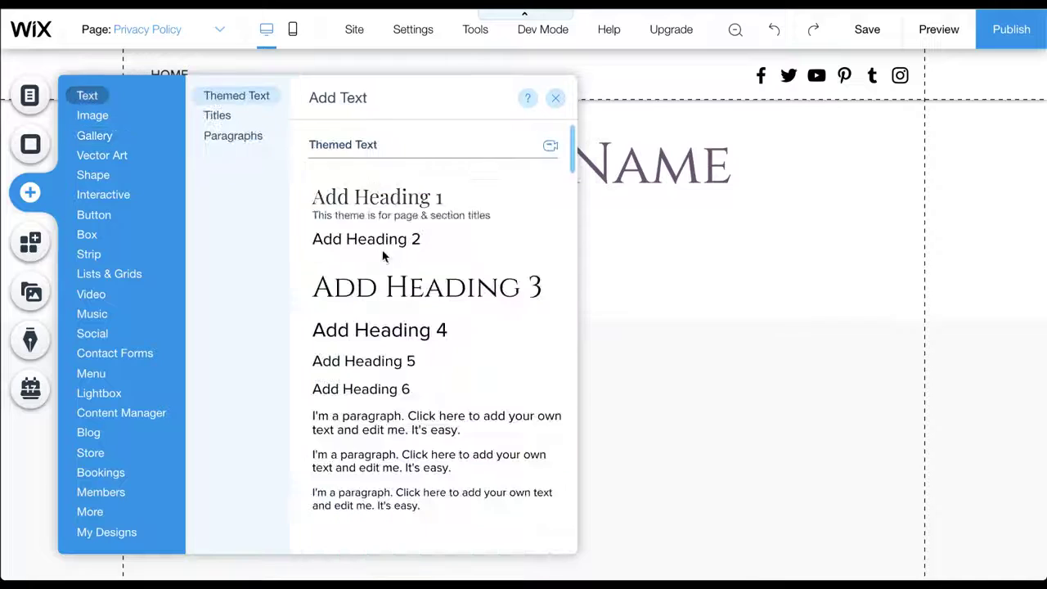
{"action": "left_click_drag", "start_coordinate": [368, 361], "coordinate": [496, 213]}
{"action": "double_click", "coordinate": [495, 213]}
{"action": "type", "text": "YOUR | SUBTITLE | HERE"}
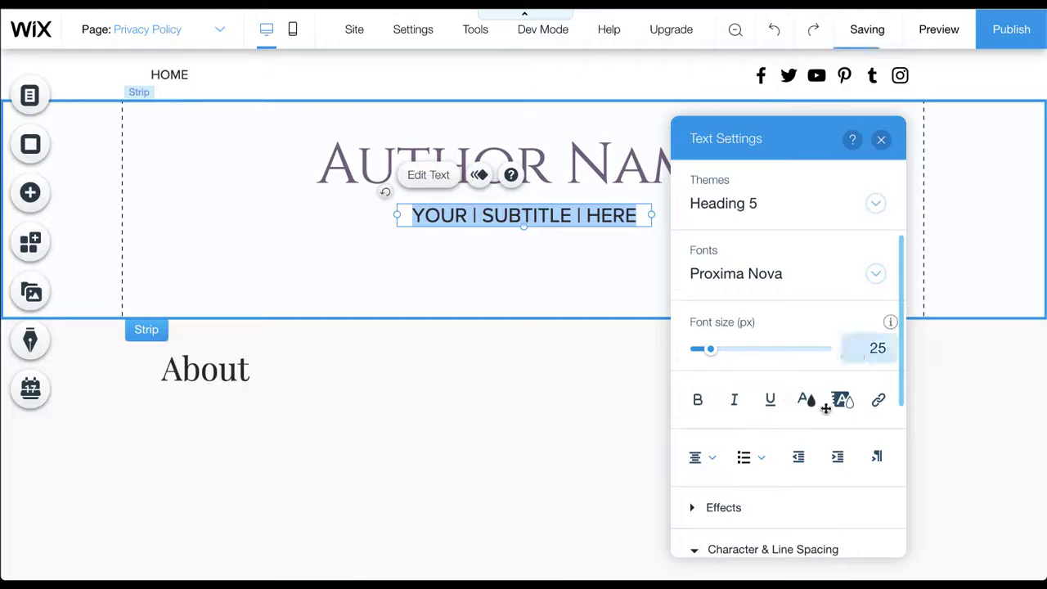
{"action": "scroll", "coordinate": [750, 477], "scroll_direction": "down", "scroll_amount": 5}
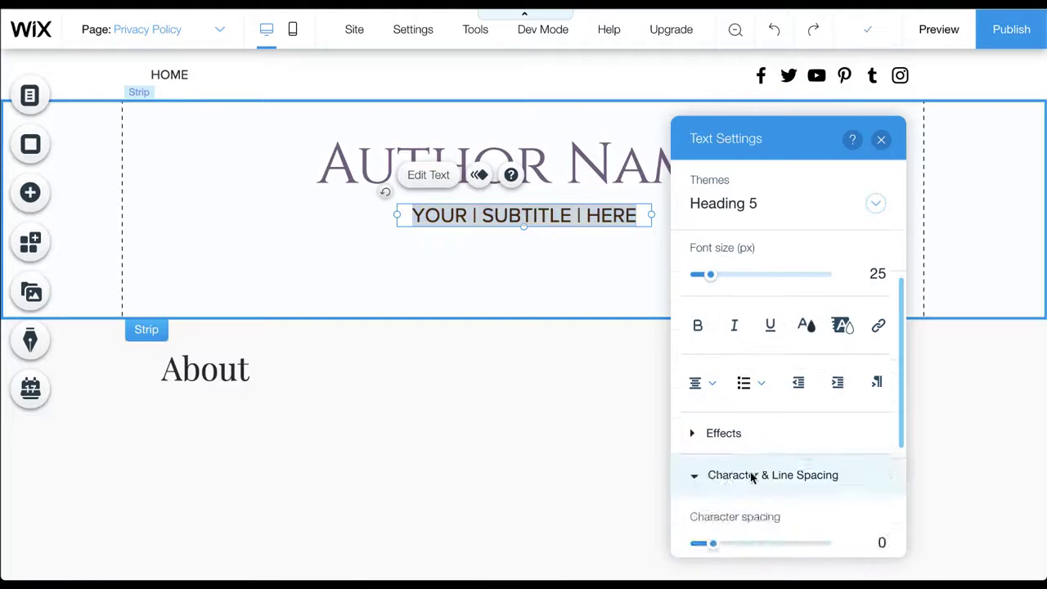
{"action": "left_click", "coordinate": [881, 142]}
Move the Author Name heading and subtitle lower in the first strip and adjust the strip's lower edge
{"action": "left_click_drag", "start_coordinate": [575, 173], "coordinate": [569, 202]}
{"action": "left_click_drag", "start_coordinate": [607, 427], "coordinate": [596, 323]}
{"action": "left_click", "coordinate": [596, 319]}
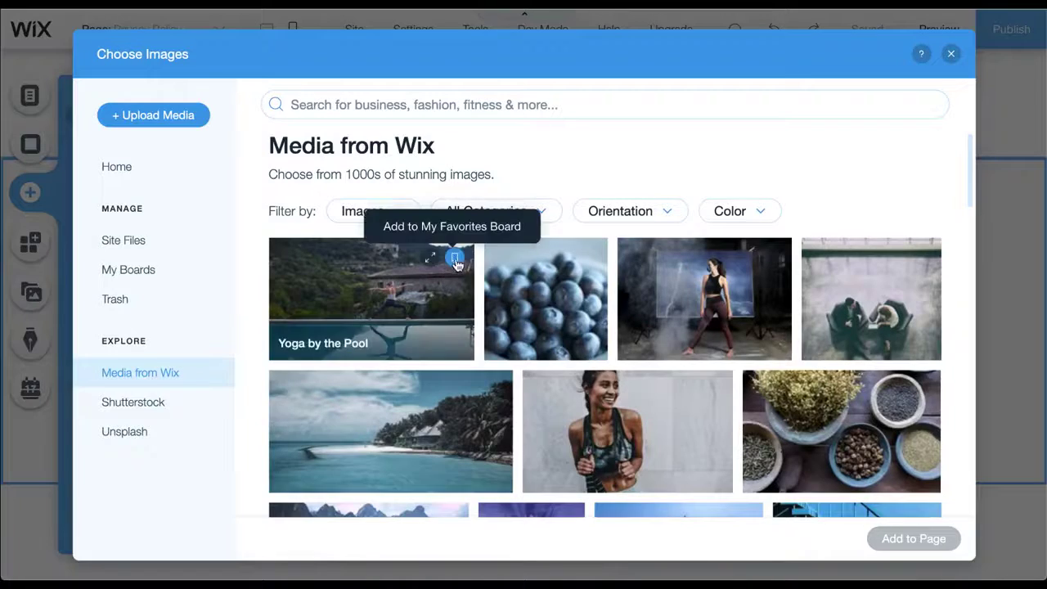
Add the "Young Girl with Afro" image from the My Favorites board to the page
{"action": "left_click", "coordinate": [124, 270]}
{"action": "left_click", "coordinate": [489, 304]}
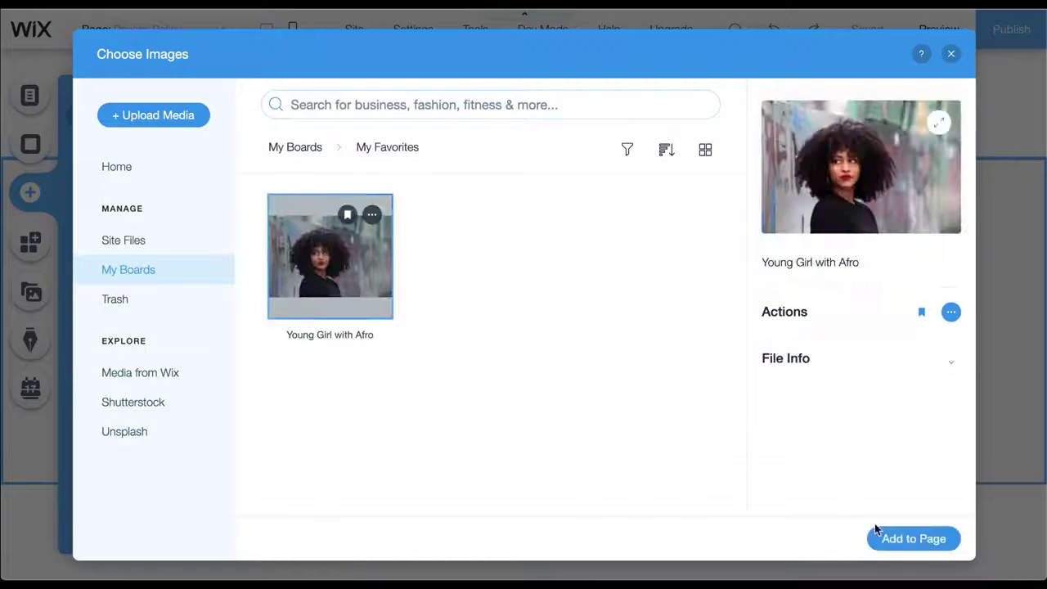
{"action": "left_click", "coordinate": [899, 539]}
Crop the photo to a circle framing the face and place it on the right side of the About strip
{"action": "left_click", "coordinate": [455, 122]}
{"action": "left_click", "coordinate": [455, 79]}
{"action": "left_click", "coordinate": [852, 182]}
{"action": "left_click", "coordinate": [876, 114]}
{"action": "left_click_drag", "start_coordinate": [539, 264], "coordinate": [575, 264]}
{"action": "left_click_drag", "start_coordinate": [393, 80], "coordinate": [397, 81]}
{"action": "left_click", "coordinate": [702, 79]}
{"action": "left_click_drag", "start_coordinate": [690, 169], "coordinate": [724, 327]}
Add a Heading 5 text reading "Author Name" directly beneath the About heading, left-aligned with it
{"action": "left_click", "coordinate": [31, 193]}
{"action": "left_click_drag", "start_coordinate": [415, 366], "coordinate": [211, 214]}
{"action": "left_click", "coordinate": [193, 198]}
{"action": "type", "text": "AUthor N"}
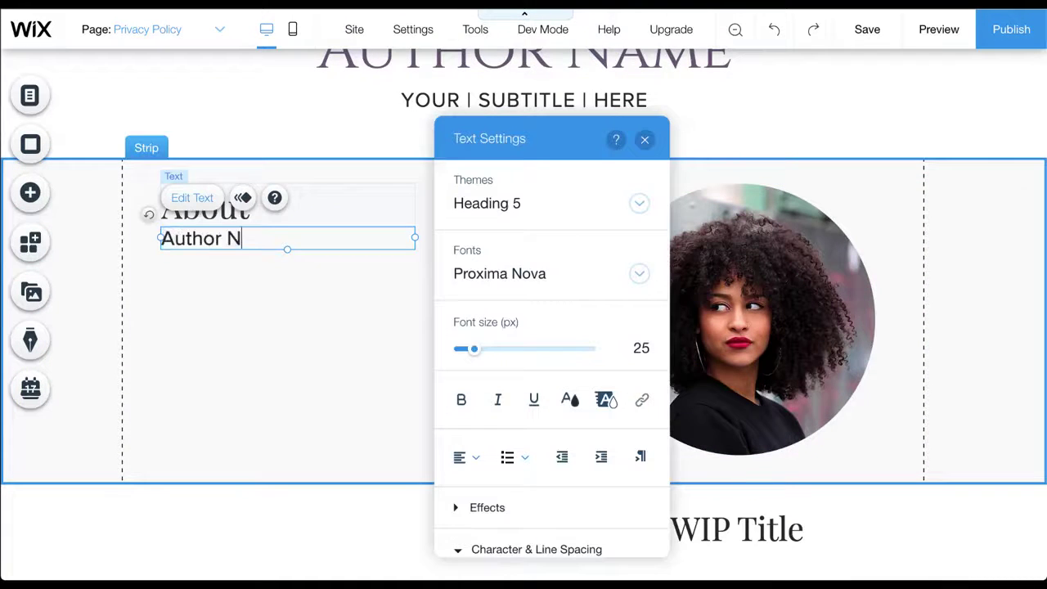
{"action": "type", "text": "ame"}
{"action": "left_click", "coordinate": [222, 313]}
Add a paragraph starting "Author Bio here..." beneath the Author Name subheading and increase its line spacing
{"action": "left_click", "coordinate": [30, 192]}
{"action": "left_click_drag", "start_coordinate": [373, 427], "coordinate": [300, 299]}
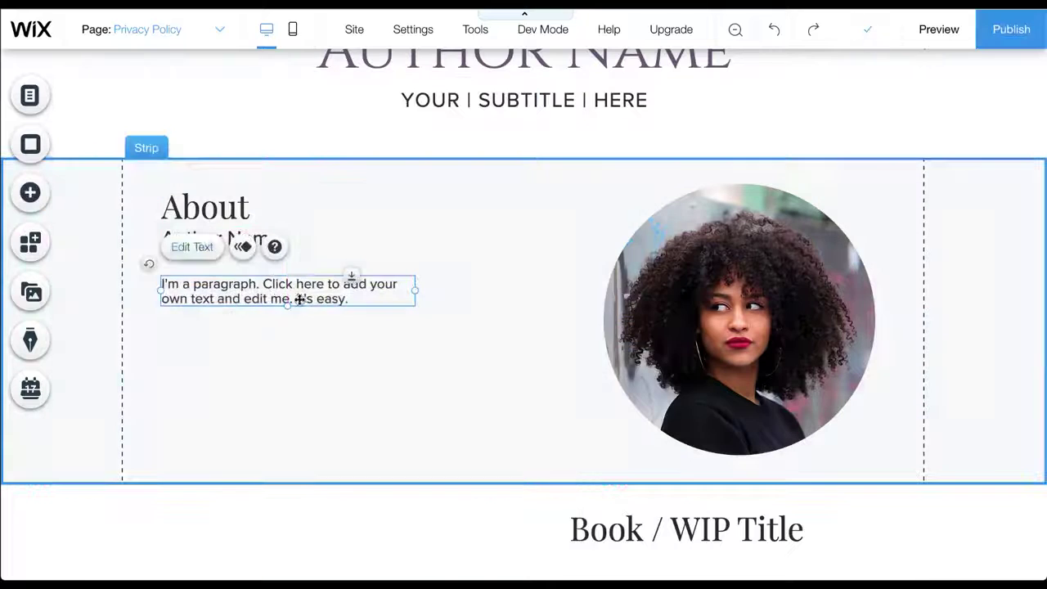
{"action": "left_click", "coordinate": [192, 248]}
{"action": "scroll", "coordinate": [540, 456], "scroll_direction": "down", "scroll_amount": 3}
{"action": "left_click", "coordinate": [491, 392]}
Add a thin horizontal line between the Author Name subheading and the bio paragraph
{"action": "left_click", "coordinate": [30, 192]}
{"action": "left_click", "coordinate": [94, 173]}
{"action": "left_click_drag", "start_coordinate": [386, 175], "coordinate": [278, 264]}
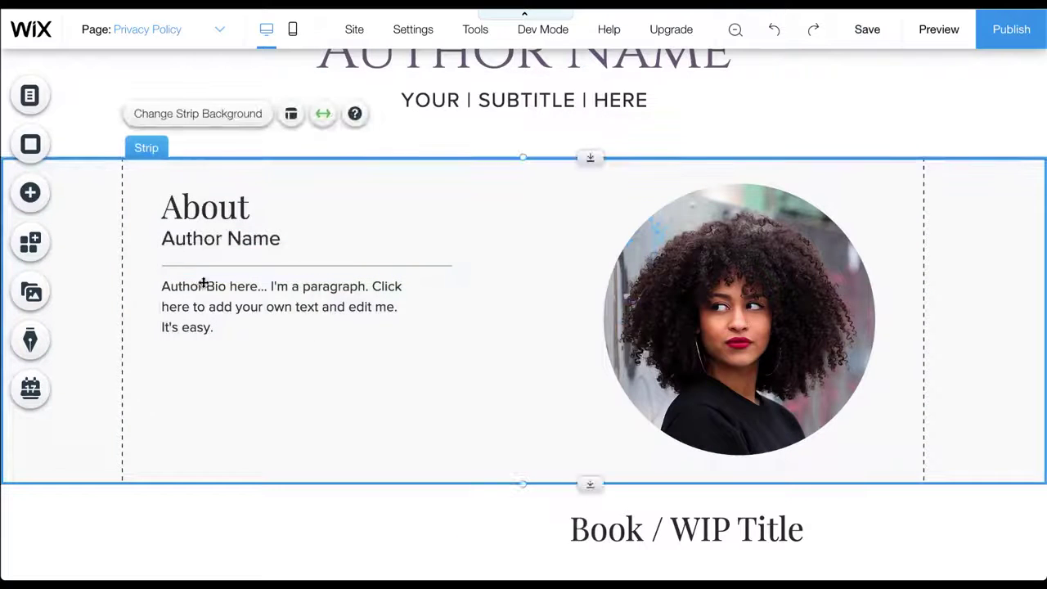
Add a themed button beneath the author bio, aligned with the text, and label it "About Books"
{"action": "left_click", "coordinate": [30, 192]}
{"action": "left_click_drag", "start_coordinate": [385, 194], "coordinate": [205, 407]}
{"action": "left_click", "coordinate": [202, 363]}
{"action": "type", "text": "About BOoks"}
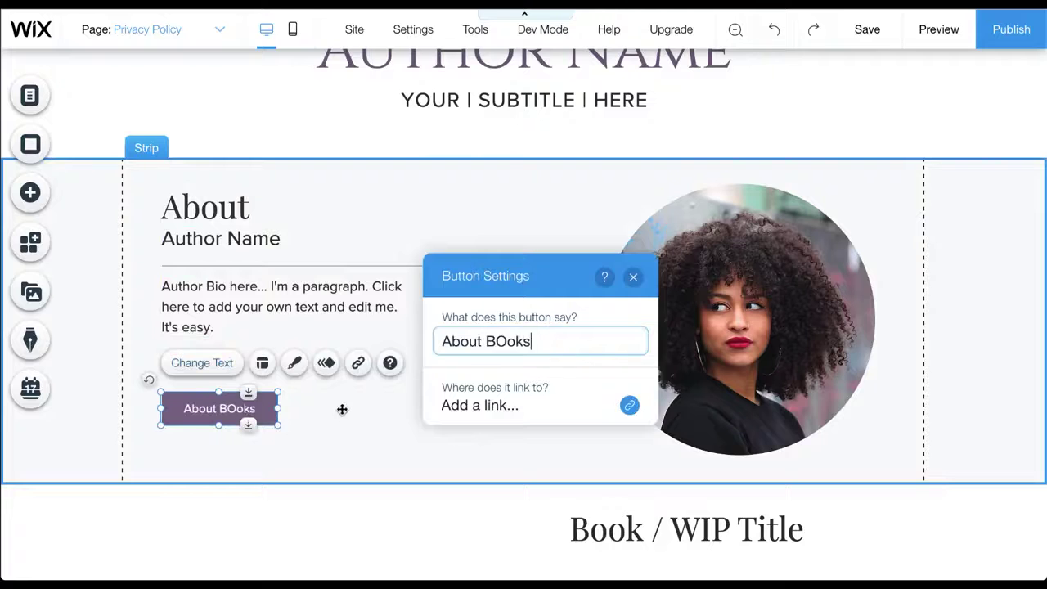
{"action": "left_click", "coordinate": [342, 446]}
Add the purple book mockup image from the uploads and place it opposite the Book / WIP Title heading
{"action": "scroll", "coordinate": [343, 448], "scroll_direction": "down", "scroll_amount": 4}
{"action": "left_click", "coordinate": [342, 444]}
{"action": "left_click", "coordinate": [30, 192]}
{"action": "left_click", "coordinate": [97, 116]}
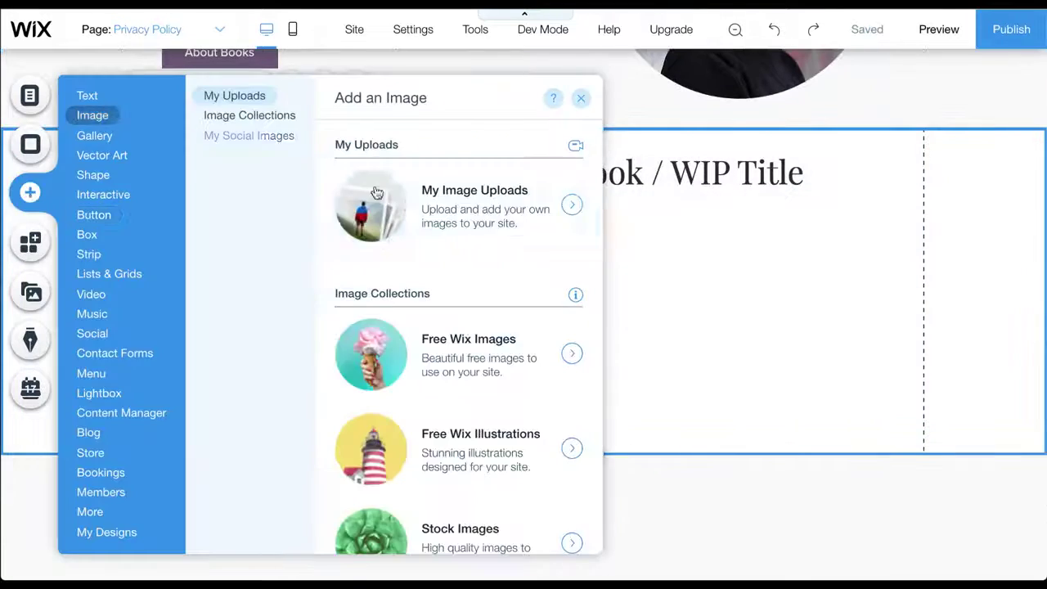
{"action": "left_click", "coordinate": [374, 205]}
{"action": "double_click", "coordinate": [336, 263]}
{"action": "left_click_drag", "start_coordinate": [556, 319], "coordinate": [414, 299]}
Add a Heading 5 text reading "Subtitle Here" directly beneath the Book / WIP Title heading
{"action": "left_click", "coordinate": [31, 192]}
{"action": "left_click_drag", "start_coordinate": [363, 361], "coordinate": [694, 210]}
{"action": "double_click", "coordinate": [694, 211]}
{"action": "type", "text": "Subtitle Here.."}
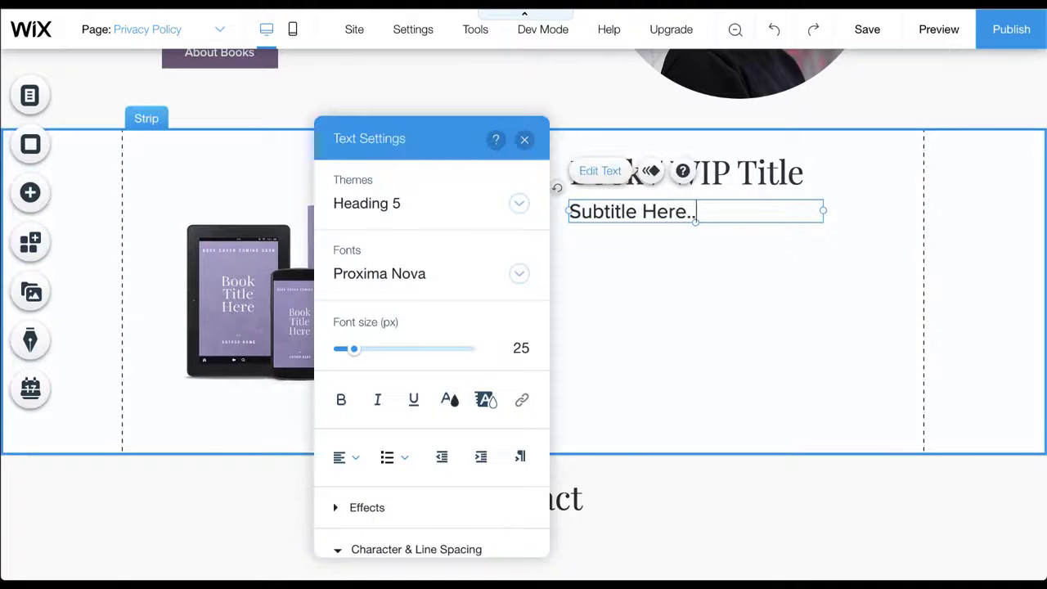
{"action": "left_click", "coordinate": [652, 237]}
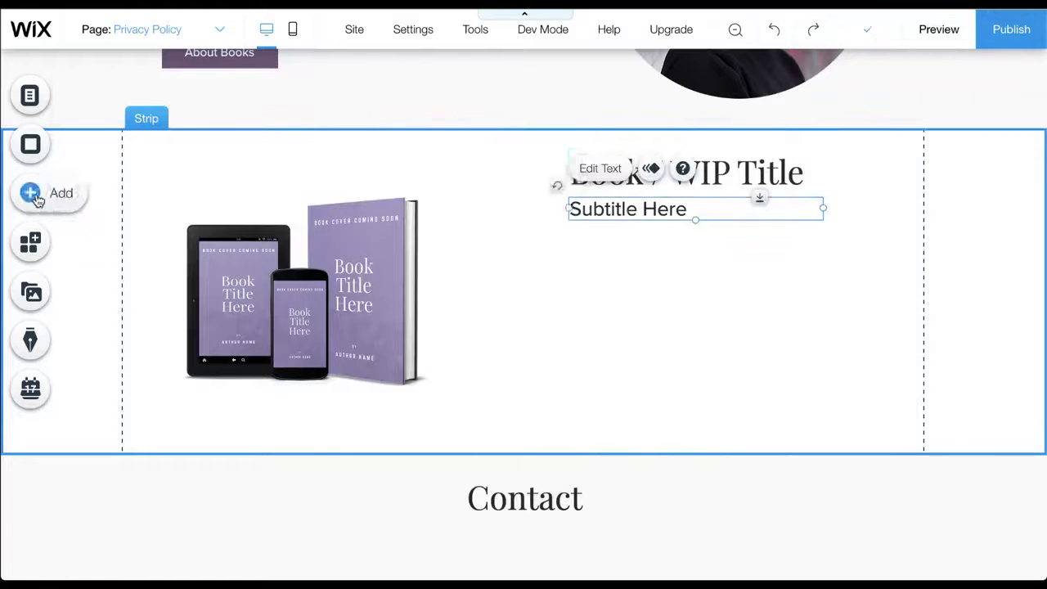
Add a Paragraph 1 text starting "Book Summary here..." beneath the book subtitle and increase its line spacing
{"action": "left_click", "coordinate": [35, 198]}
{"action": "left_click", "coordinate": [351, 433]}
{"action": "left_click_drag", "start_coordinate": [470, 335], "coordinate": [626, 258]}
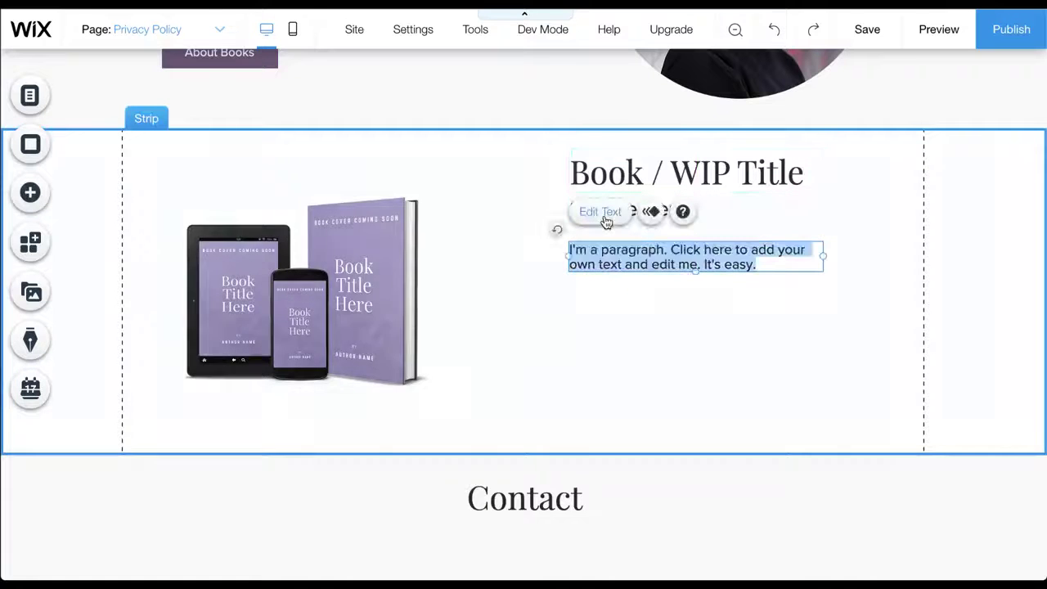
{"action": "left_click", "coordinate": [601, 213]}
{"action": "type", "text": "Book Summary here..."}
{"action": "key", "text": "ctrl+a"}
{"action": "scroll", "coordinate": [426, 483], "scroll_direction": "down", "scroll_amount": 5}
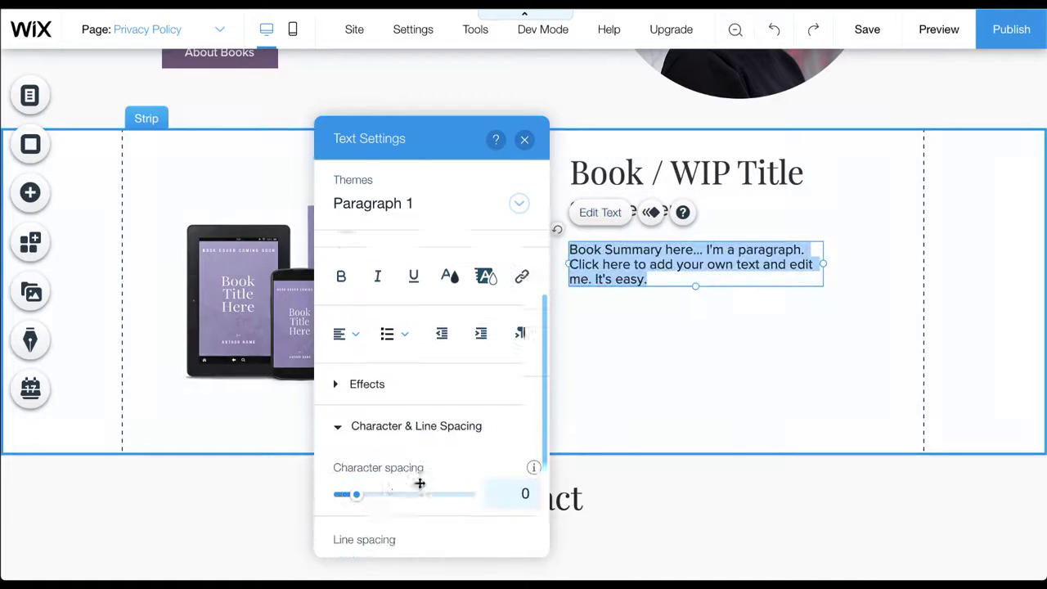
Add a thin horizontal line between the book subtitle and the book summary
{"action": "left_click", "coordinate": [103, 199]}
{"action": "left_click", "coordinate": [30, 192]}
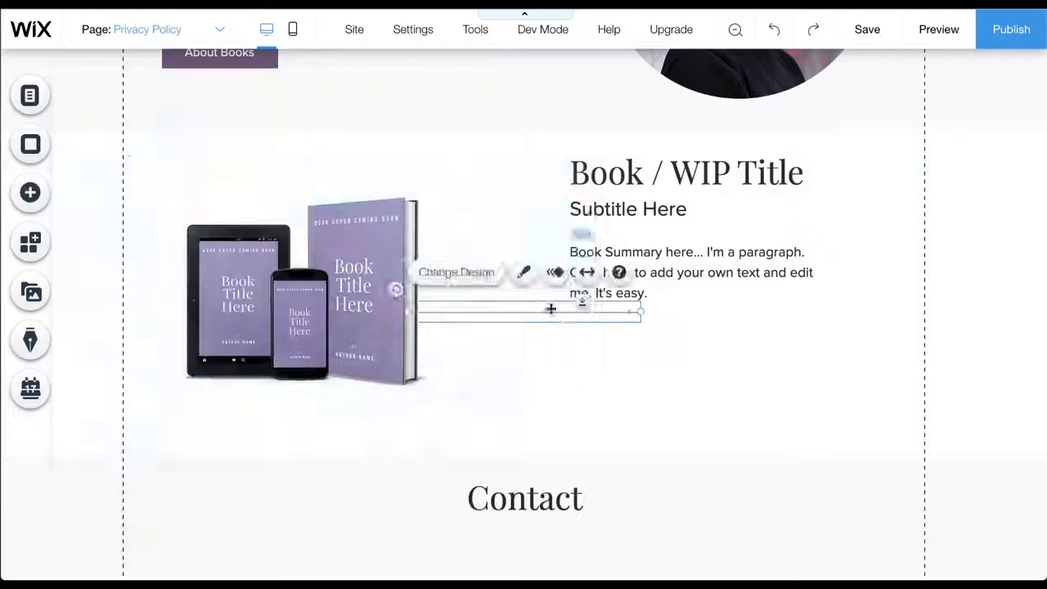
{"action": "left_click_drag", "start_coordinate": [551, 306], "coordinate": [694, 273]}
Add a themed button beneath the book summary and label it "COMING SOON"
{"action": "left_click", "coordinate": [31, 192]}
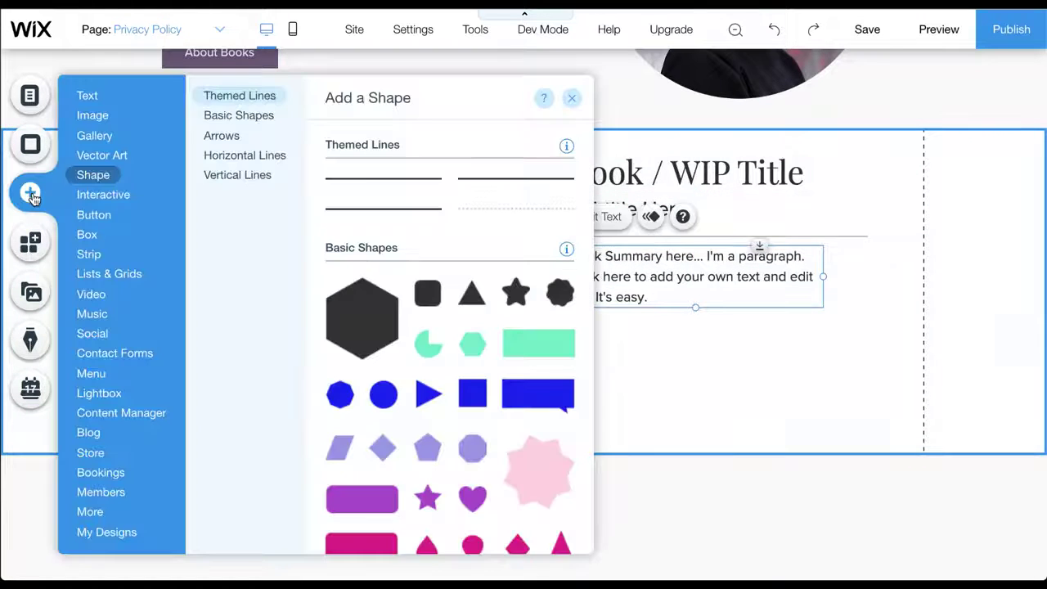
{"action": "left_click", "coordinate": [385, 189]}
{"action": "left_click_drag", "start_coordinate": [524, 313], "coordinate": [626, 374]}
{"action": "left_click", "coordinate": [610, 331]}
{"action": "type", "text": "BU"}
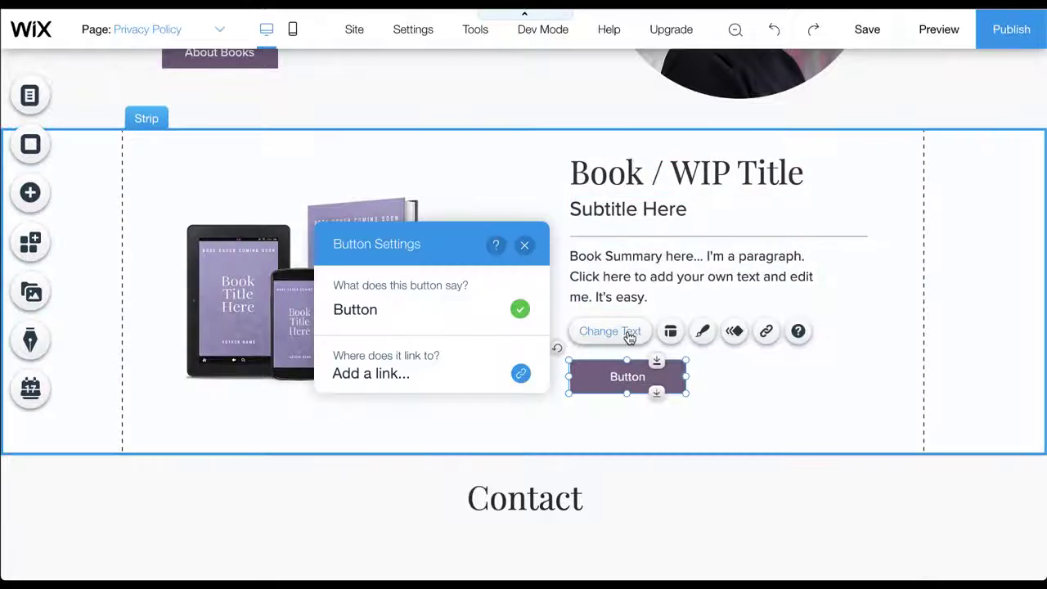
{"action": "left_click", "coordinate": [379, 376]}
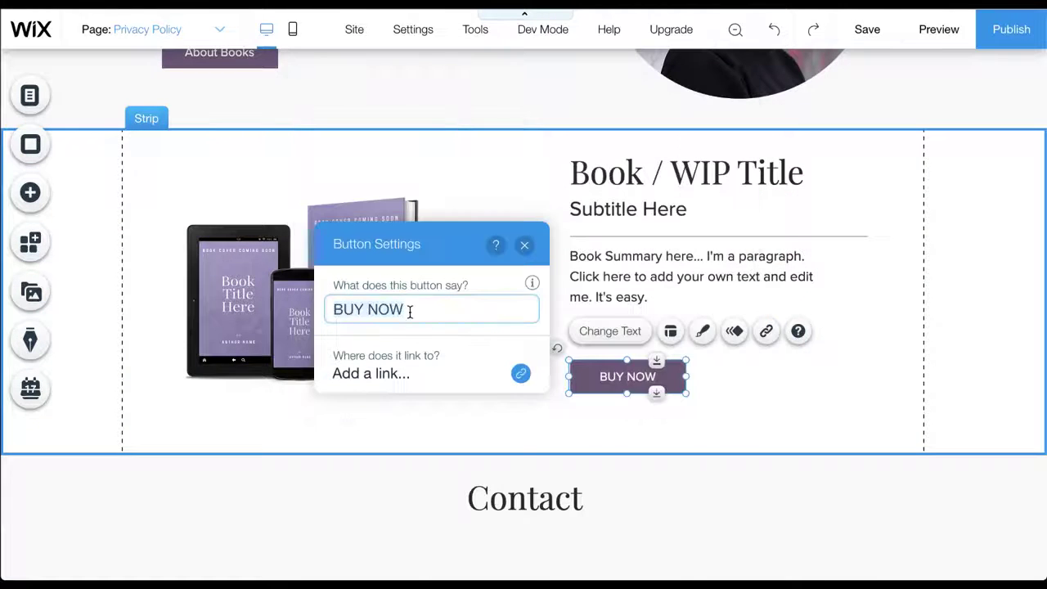
{"action": "left_click", "coordinate": [736, 429]}
Add a second themed button beside the COMING SOON button and label it "GET UPDATES"
{"action": "left_click", "coordinate": [30, 193]}
{"action": "left_click_drag", "start_coordinate": [386, 194], "coordinate": [766, 377]}
{"action": "left_click", "coordinate": [756, 335]}
{"action": "type", "text": "GET UPDATES"}
{"action": "left_click", "coordinate": [795, 438]}
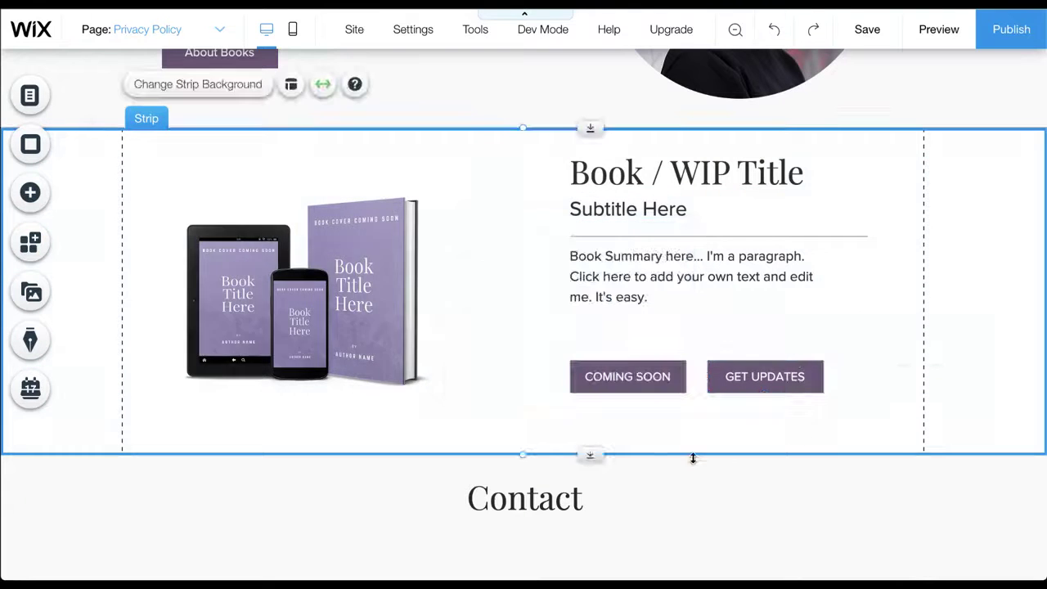
Move the book text and buttons lower in the Book / WIP strip and realign the book mockup with them
{"action": "left_click", "coordinate": [703, 178]}
{"action": "left_click_drag", "start_coordinate": [762, 157], "coordinate": [762, 182]}
{"action": "left_click_drag", "start_coordinate": [310, 325], "coordinate": [312, 309]}
{"action": "left_click", "coordinate": [874, 399]}
Extend the Contact strip downward to make room for a form
{"action": "scroll", "coordinate": [874, 397], "scroll_direction": "down", "scroll_amount": 4}
{"action": "left_click", "coordinate": [873, 397]}
{"action": "left_click_drag", "start_coordinate": [590, 491], "coordinate": [590, 572]}
Add the contact form with name, email, phone, address and message fields, centered beneath the Contact heading
{"action": "left_click", "coordinate": [31, 192]}
{"action": "left_click", "coordinate": [98, 357]}
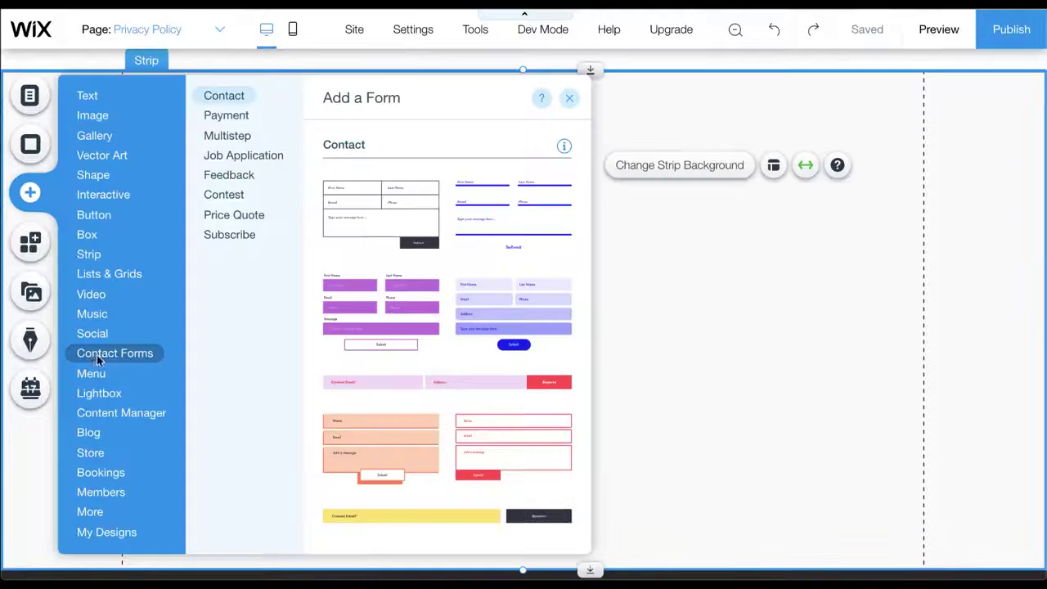
{"action": "left_click", "coordinate": [531, 317]}
{"action": "left_click_drag", "start_coordinate": [589, 90], "coordinate": [591, 145]}
{"action": "left_click_drag", "start_coordinate": [525, 143], "coordinate": [526, 203]}
{"action": "left_click_drag", "start_coordinate": [769, 269], "coordinate": [770, 218]}
Change the contact form's design and customize its background to blend with the strip
{"action": "left_click", "coordinate": [538, 109]}
{"action": "left_click", "coordinate": [807, 246]}
{"action": "left_click", "coordinate": [953, 139]}
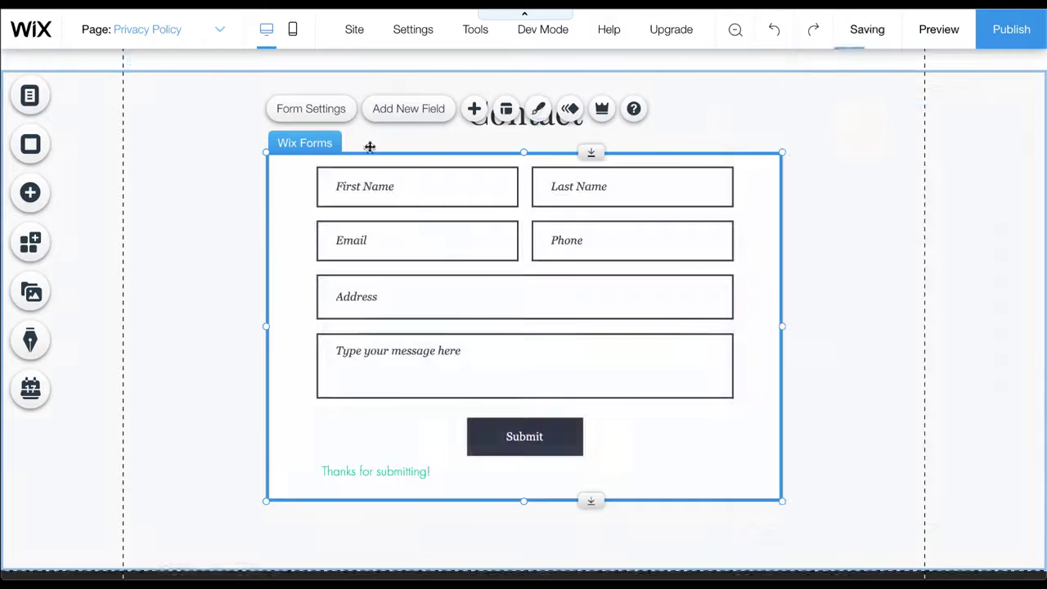
{"action": "left_click", "coordinate": [538, 109]}
{"action": "left_click", "coordinate": [867, 496]}
Apply the flat purple themed button design to the form's Submit button
{"action": "left_click", "coordinate": [540, 450]}
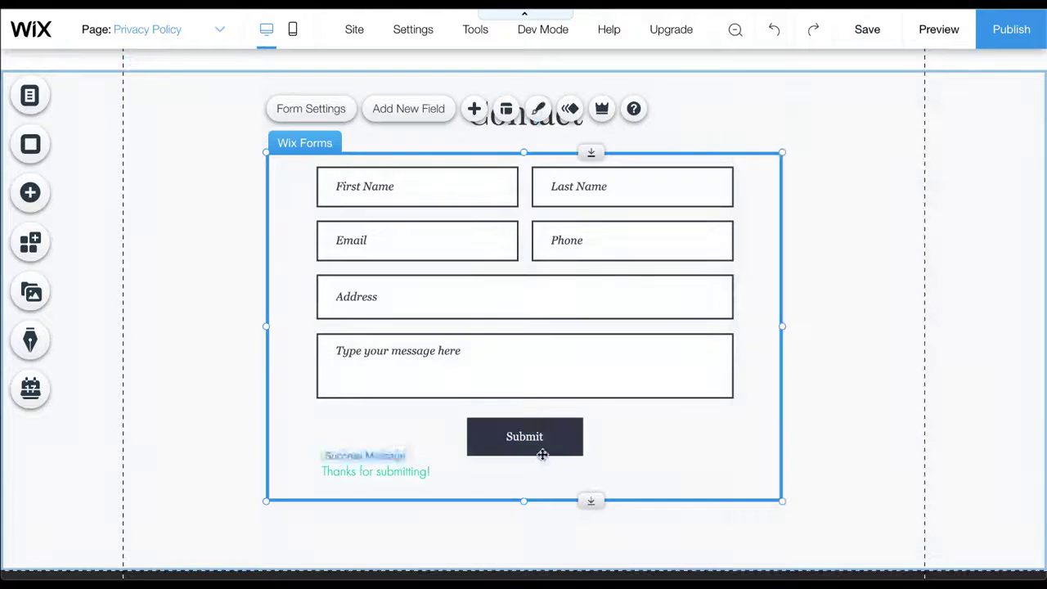
{"action": "left_click", "coordinate": [578, 379]}
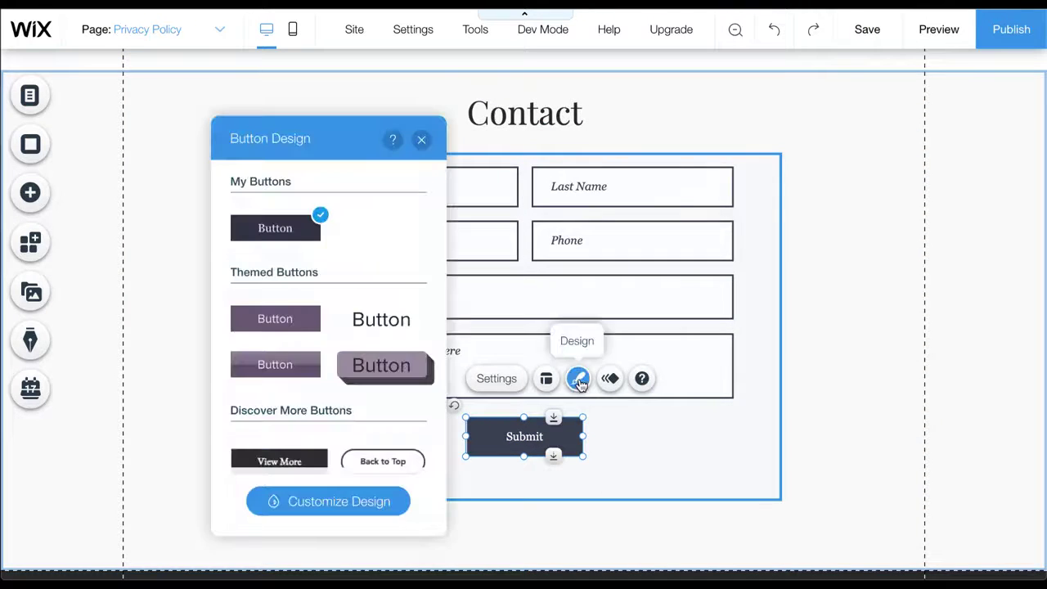
{"action": "left_click", "coordinate": [423, 140]}
Recolor the "Thanks for submitting!" message to dark gray #2F2F30 and center it beneath the Submit button
{"action": "left_click", "coordinate": [375, 471]}
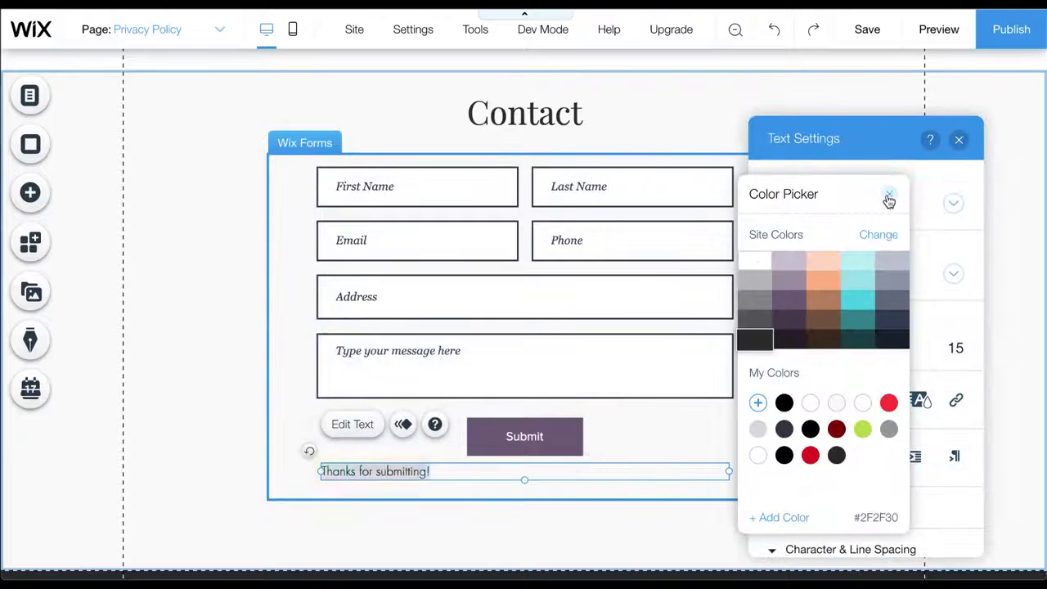
{"action": "left_click", "coordinate": [888, 201]}
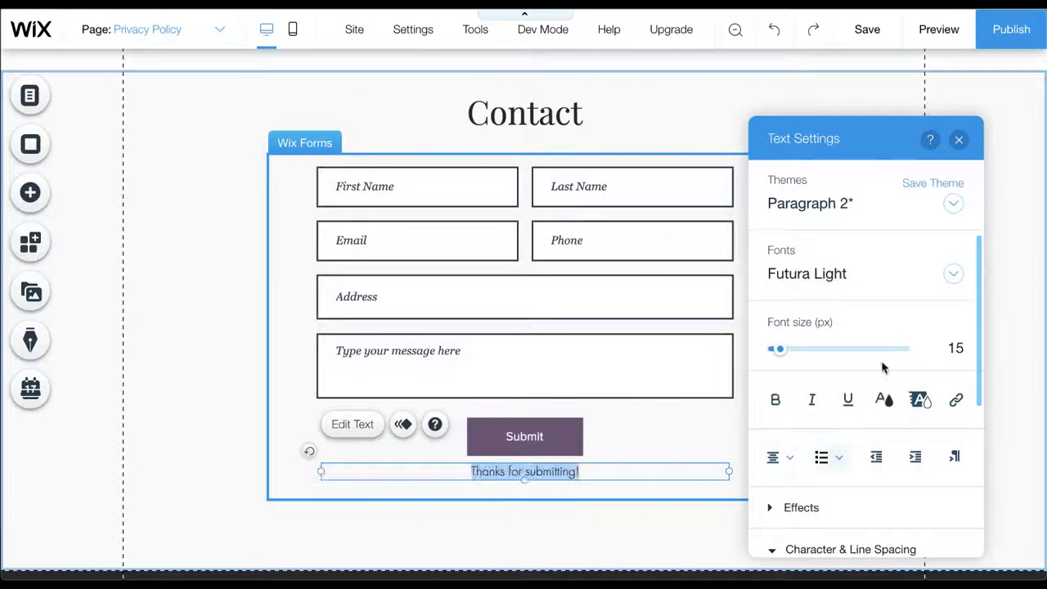
{"action": "left_click", "coordinate": [959, 140]}
Delete the form's Phone and Address fields and widen the Email field to span both name fields
{"action": "left_click", "coordinate": [456, 243]}
{"action": "left_click_drag", "start_coordinate": [518, 241], "coordinate": [735, 234]}
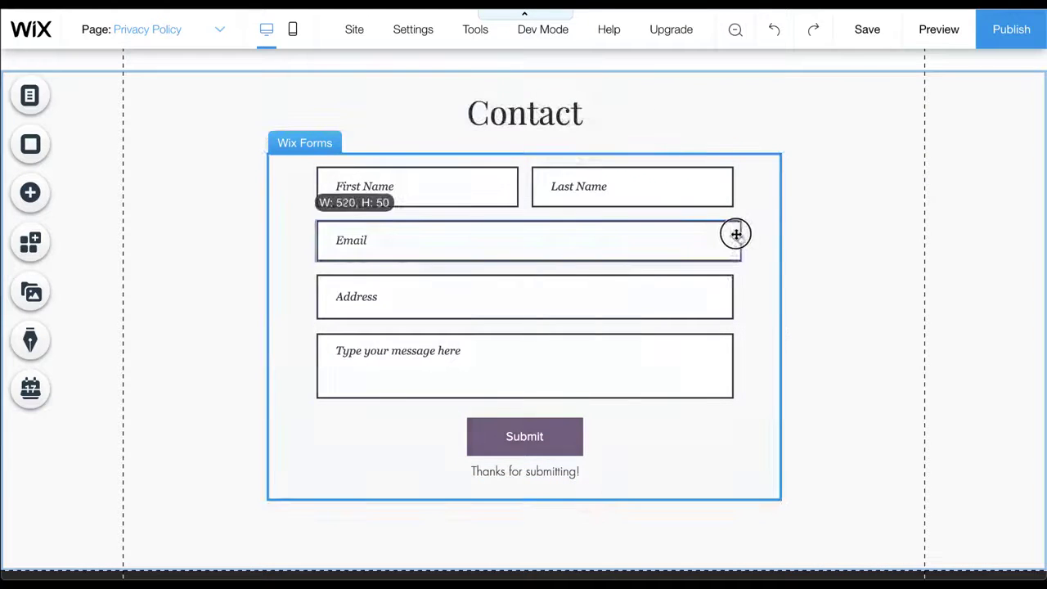
{"action": "left_click", "coordinate": [596, 310]}
{"action": "key", "text": "Delete"}
Enlarge the message field beneath the Email field and fit a wider Submit button under it
{"action": "left_click", "coordinate": [576, 346]}
{"action": "left_click_drag", "start_coordinate": [522, 299], "coordinate": [521, 281]}
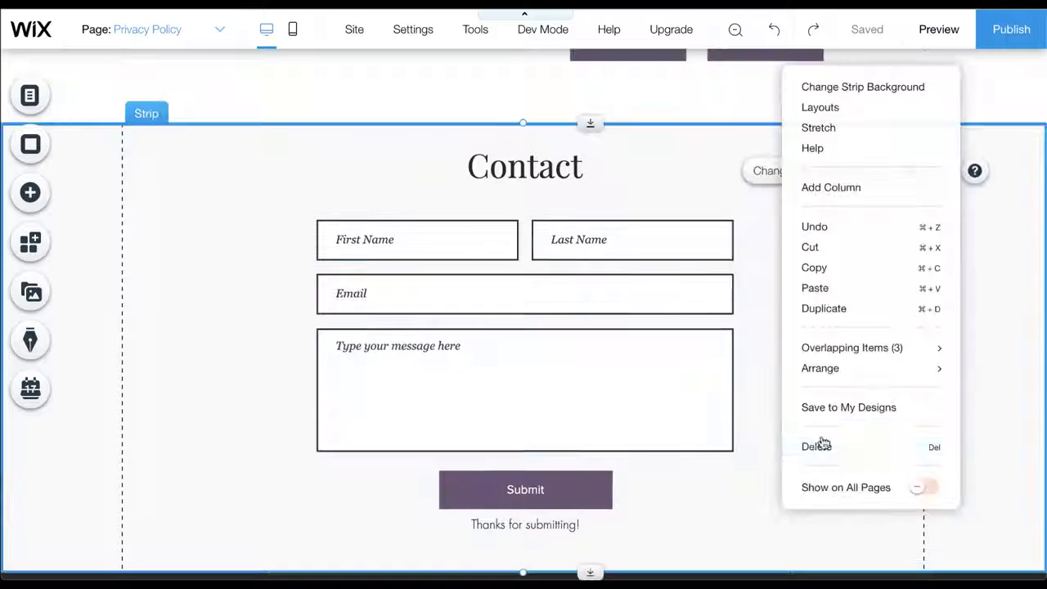
Paste the social media icons centered beneath the Contact heading and shift the form lower to fit them
{"action": "left_click", "coordinate": [831, 225]}
{"action": "left_click_drag", "start_coordinate": [594, 226], "coordinate": [596, 243]}
{"action": "left_click", "coordinate": [575, 188]}
{"action": "left_click", "coordinate": [573, 218]}
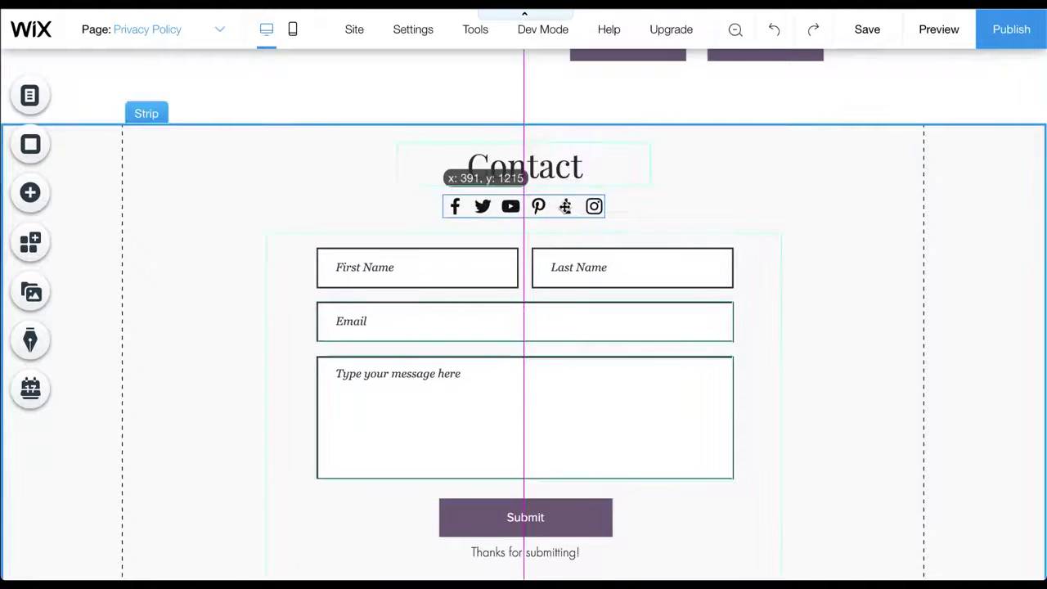
Add a thin horizontal line between the social icons and the form, stretched to the form fields' width
{"action": "left_click", "coordinate": [31, 192]}
{"action": "left_click", "coordinate": [93, 174]}
{"action": "left_click", "coordinate": [419, 187]}
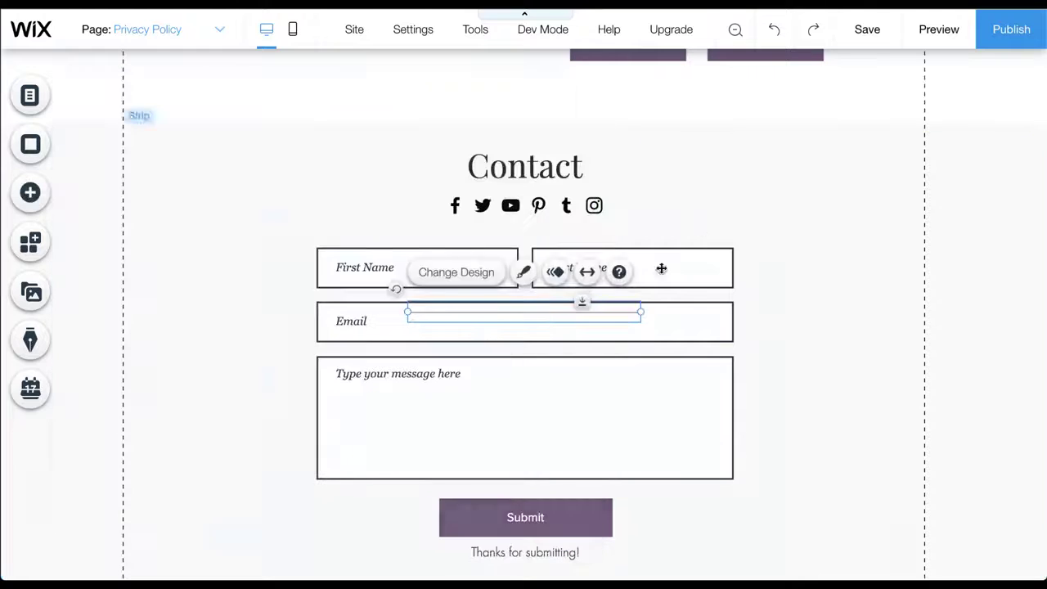
{"action": "left_click_drag", "start_coordinate": [558, 309], "coordinate": [558, 230]}
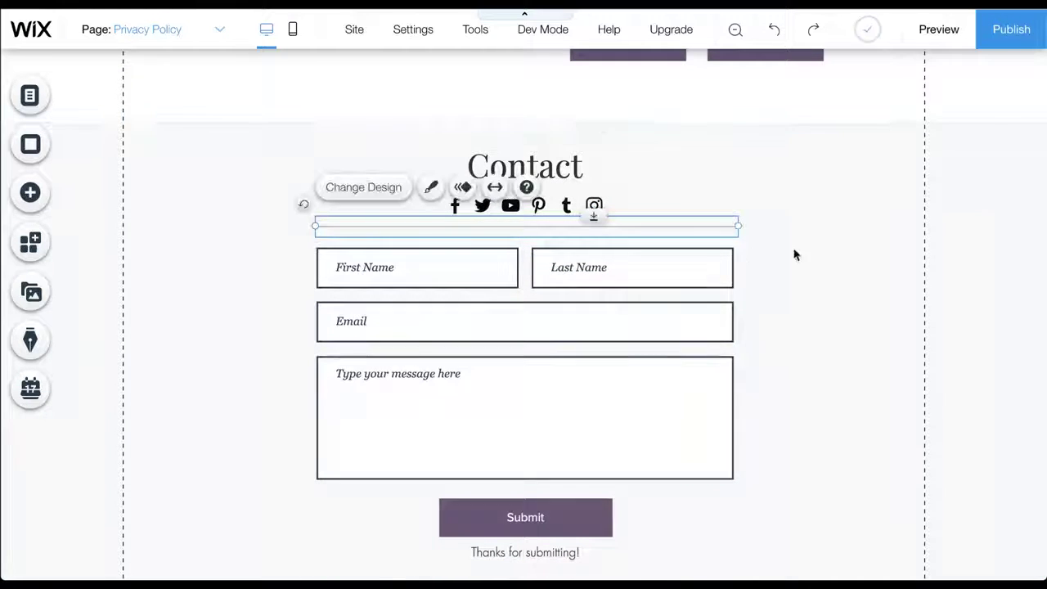
{"action": "left_click", "coordinate": [793, 251]}
Increase the spacing between the Contact social icons and recenter them under the heading
{"action": "left_click", "coordinate": [561, 166]}
{"action": "left_click_drag", "start_coordinate": [226, 208], "coordinate": [227, 208]}
{"action": "left_click", "coordinate": [538, 207]}
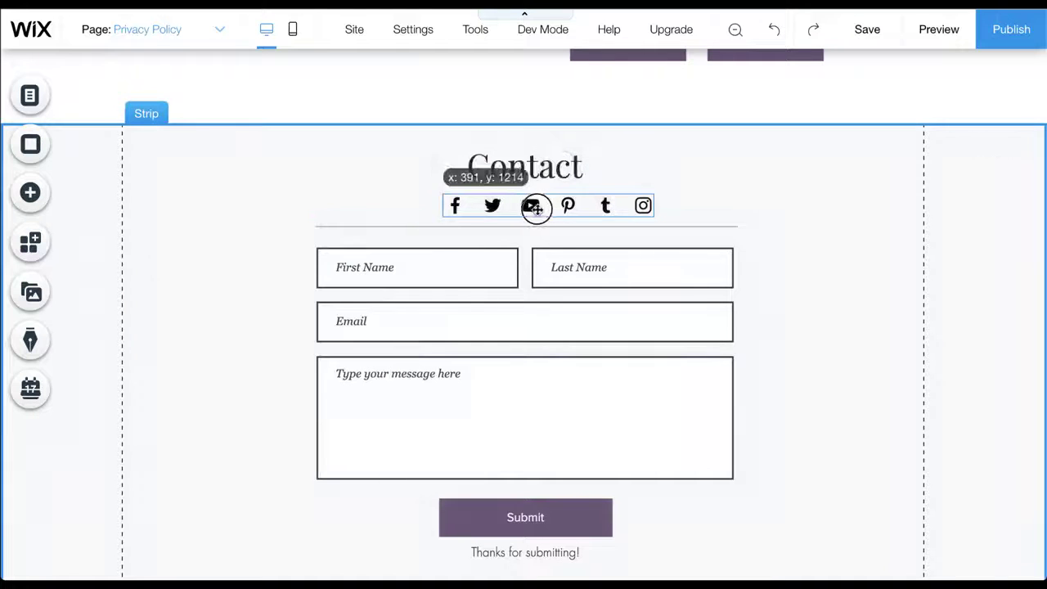
Move the Contact heading, icons, divider line and form slightly lower in the strip
{"action": "left_click_drag", "start_coordinate": [587, 144], "coordinate": [590, 156]}
{"action": "left_click_drag", "start_coordinate": [695, 227], "coordinate": [695, 241]}
{"action": "left_click", "coordinate": [799, 283]}
Save the site, review the whole page in preview mode, and return to the editor
{"action": "scroll", "coordinate": [799, 283], "scroll_direction": "down", "scroll_amount": 1}
{"action": "left_click", "coordinate": [867, 29]}
{"action": "left_click", "coordinate": [940, 31]}
{"action": "scroll", "coordinate": [839, 374], "scroll_direction": "up", "scroll_amount": 5}
{"action": "scroll", "coordinate": [838, 374], "scroll_direction": "down", "scroll_amount": 6}
{"action": "left_click", "coordinate": [971, 24]}
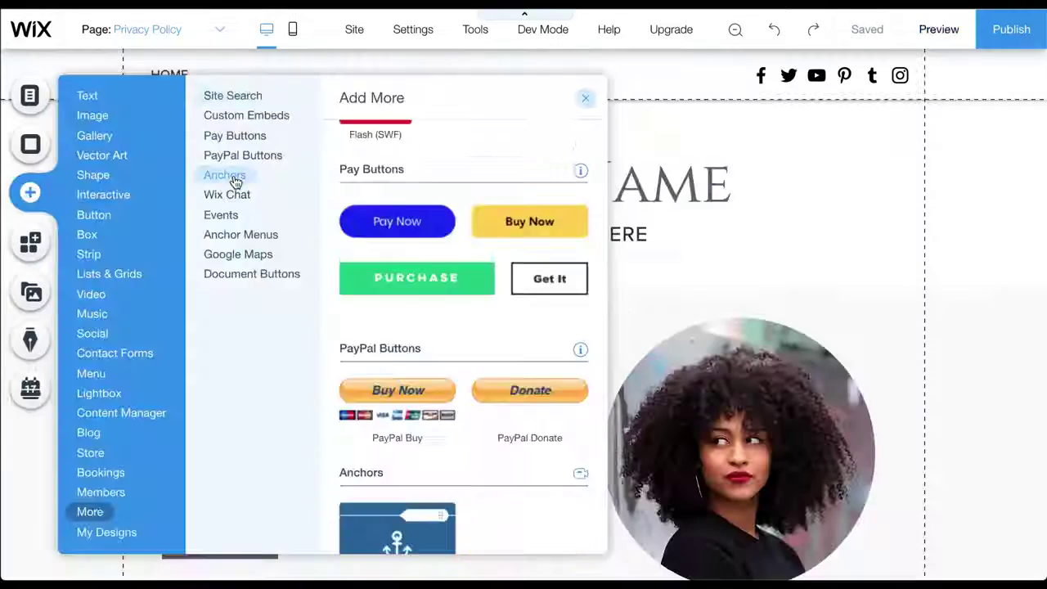
Add an anchor at the upper edge of the About strip and name it "ABOUT"
{"action": "left_click", "coordinate": [397, 205]}
{"action": "left_click", "coordinate": [914, 276]}
{"action": "type", "text": "ABOUT"}
Add an anchor at the upper edge of the Book / WIP strip and rename it
{"action": "scroll", "coordinate": [942, 428], "scroll_direction": "down", "scroll_amount": 5}
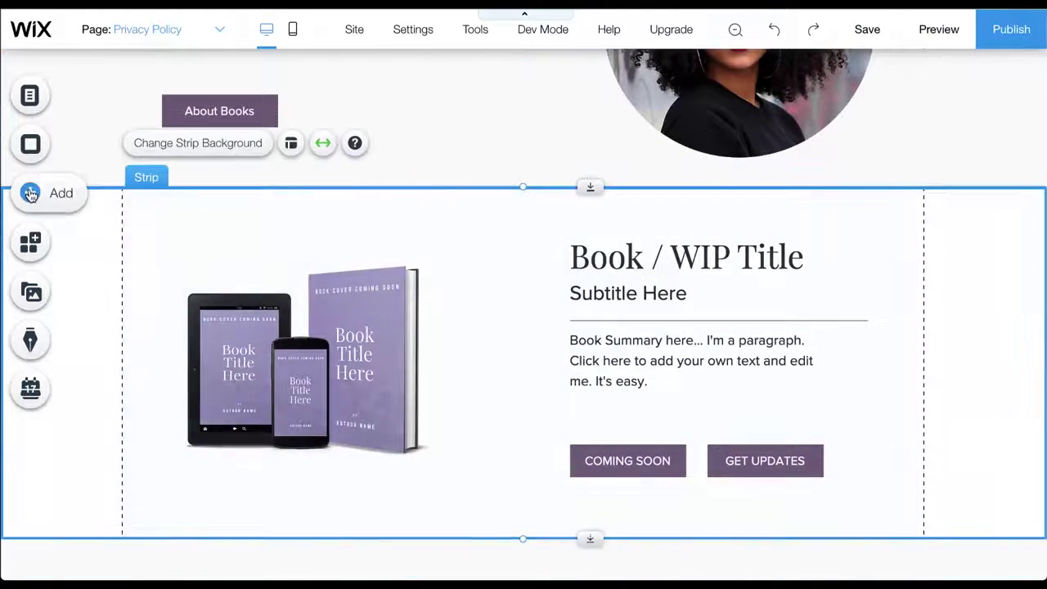
{"action": "left_click", "coordinate": [30, 192]}
{"action": "left_click", "coordinate": [225, 175]}
{"action": "left_click", "coordinate": [376, 197]}
{"action": "left_click_drag", "start_coordinate": [979, 306], "coordinate": [979, 199]}
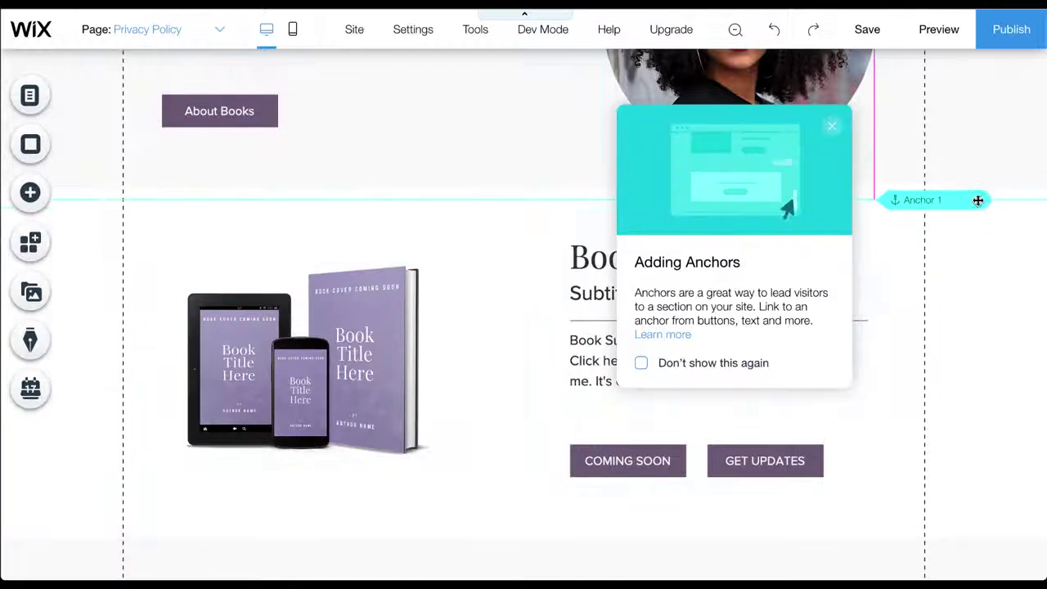
{"action": "left_click", "coordinate": [904, 171]}
Add an anchor at the upper edge of the Contact strip and name it "CONTACT"
{"action": "scroll", "coordinate": [976, 329], "scroll_direction": "down", "scroll_amount": 5}
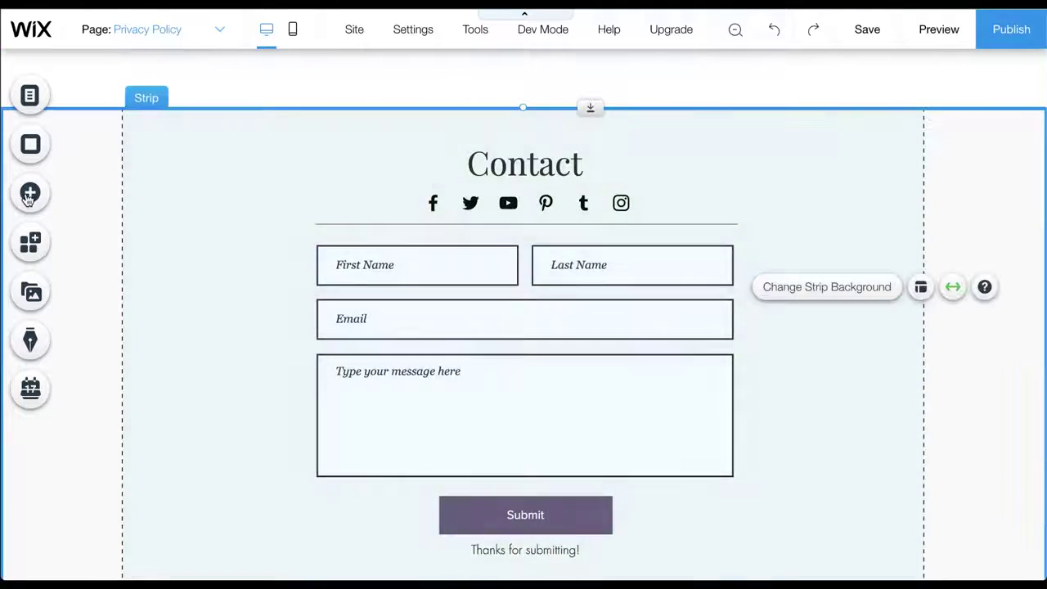
{"action": "left_click", "coordinate": [31, 192]}
{"action": "left_click", "coordinate": [425, 221]}
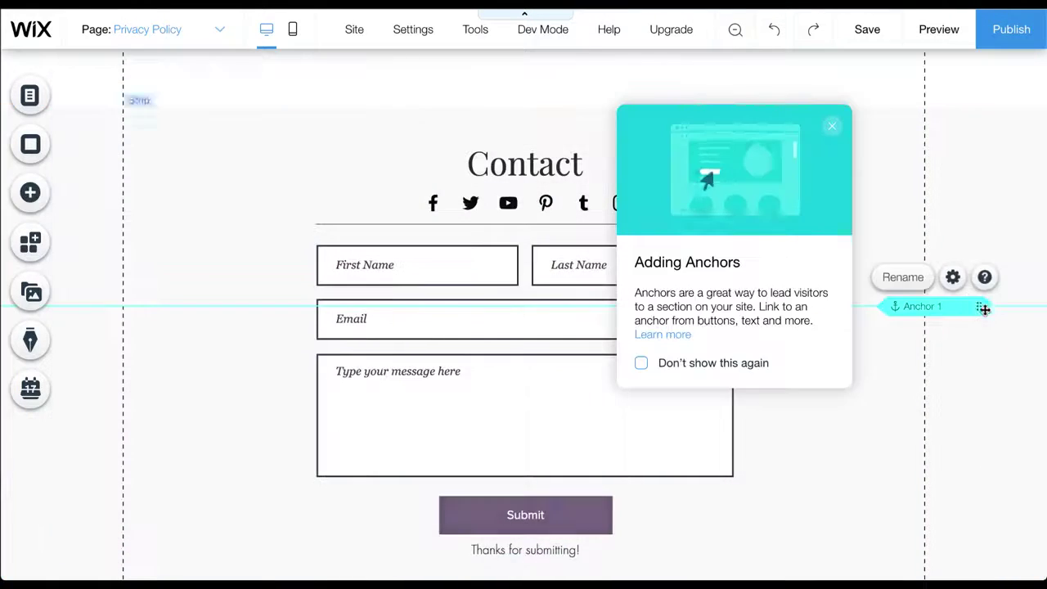
{"action": "left_click_drag", "start_coordinate": [984, 306], "coordinate": [973, 126]}
{"action": "left_click", "coordinate": [906, 99]}
{"action": "type", "text": "CONTACT"}
Add another anchor just above the footer at the end of the Contact strip and rename it
{"action": "scroll", "coordinate": [930, 397], "scroll_direction": "down", "scroll_amount": 8}
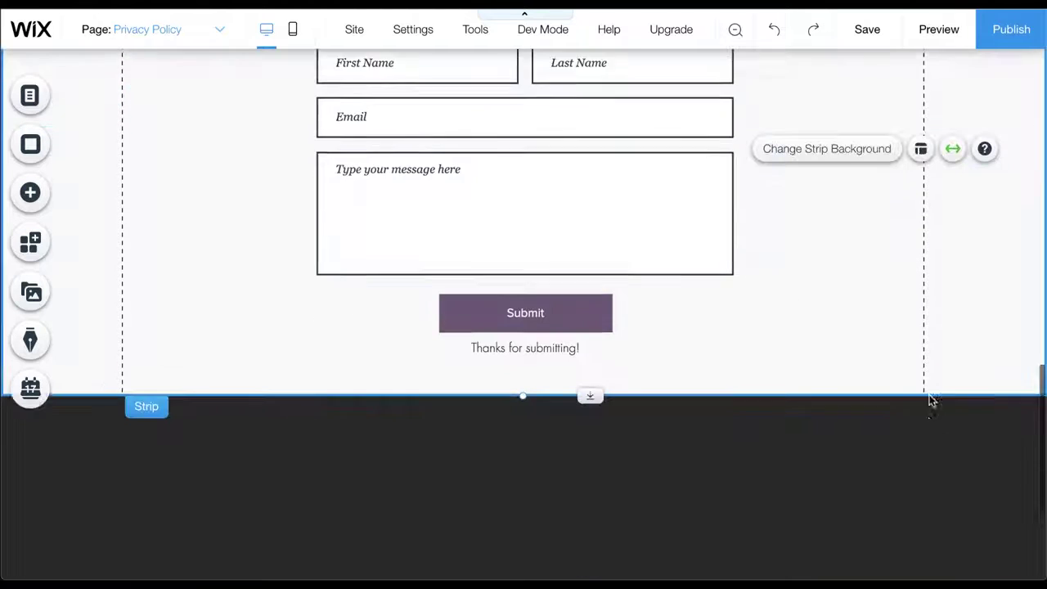
{"action": "left_click", "coordinate": [31, 192]}
{"action": "left_click", "coordinate": [234, 175]}
{"action": "left_click", "coordinate": [400, 208]}
{"action": "left_click_drag", "start_coordinate": [979, 306], "coordinate": [979, 355]}
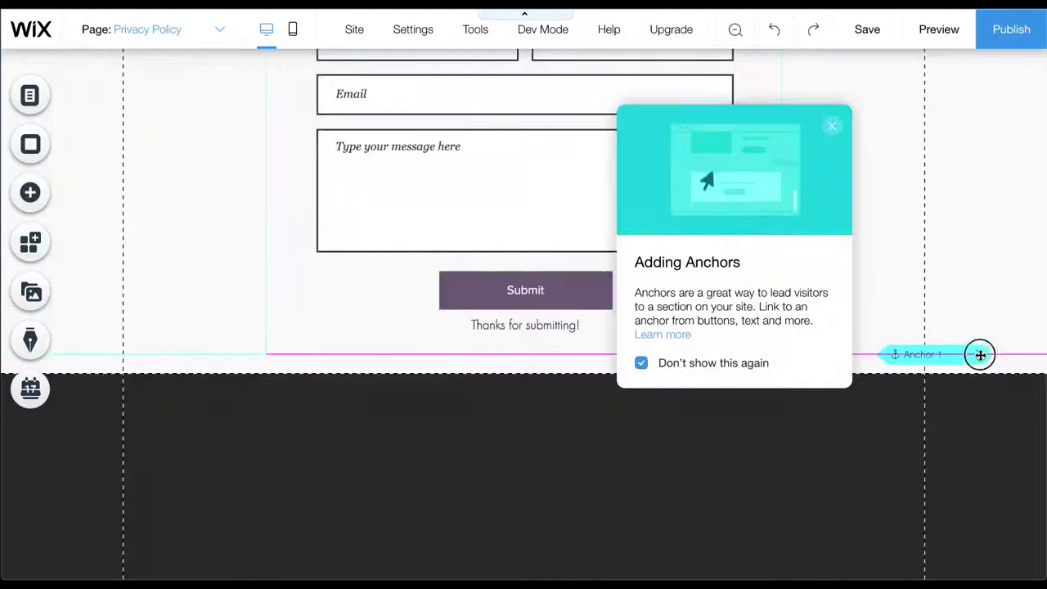
{"action": "left_click", "coordinate": [892, 326]}
{"action": "left_click", "coordinate": [872, 240]}
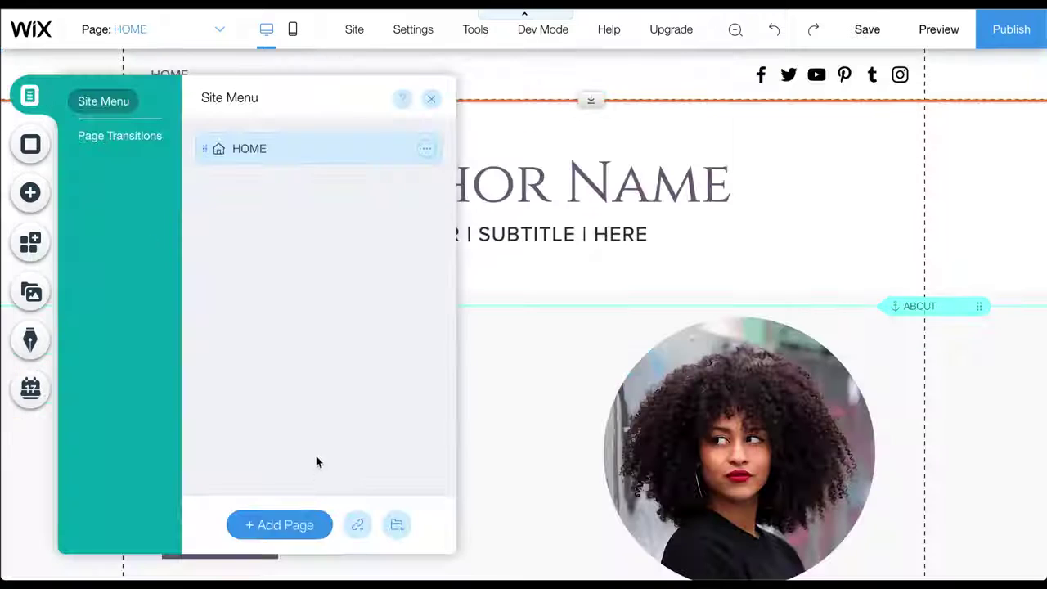
Add a link to the ABOUT anchor on the HOME page to the site menu
{"action": "left_click", "coordinate": [357, 527]}
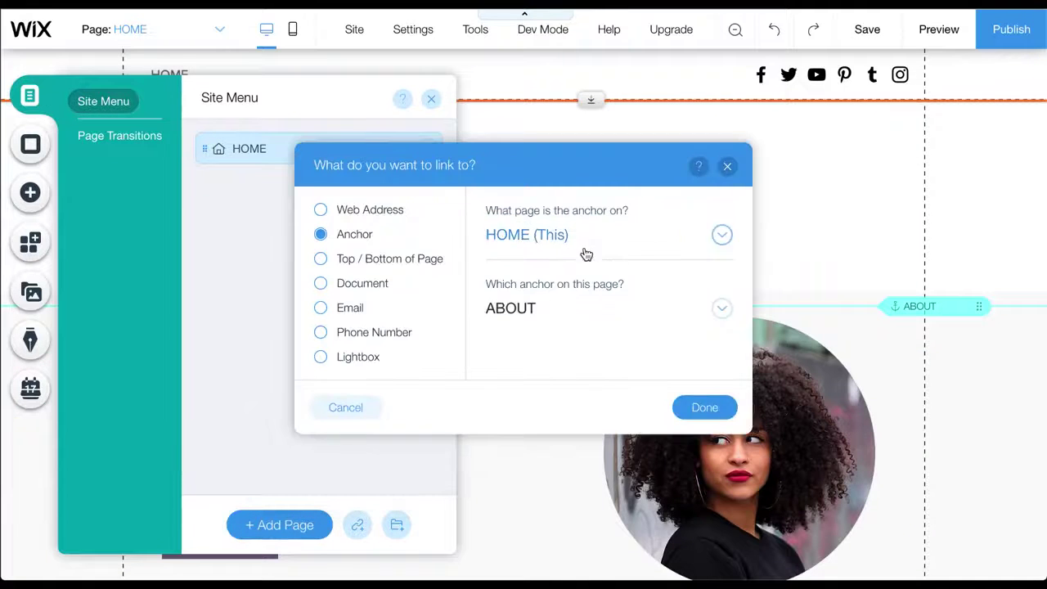
{"action": "left_click", "coordinate": [701, 407]}
{"action": "left_click", "coordinate": [417, 183]}
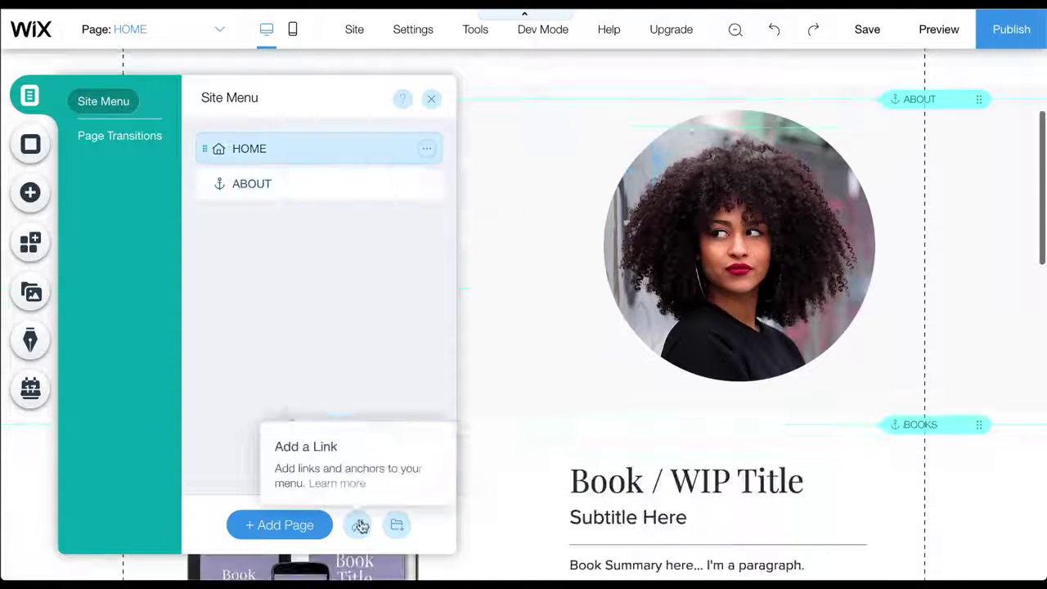
Add a link to the BOOKS anchor to the site menu and place it beneath ABOUT
{"action": "left_click", "coordinate": [356, 525]}
{"action": "left_click", "coordinate": [575, 312]}
{"action": "left_click", "coordinate": [524, 340]}
{"action": "left_click", "coordinate": [701, 406]}
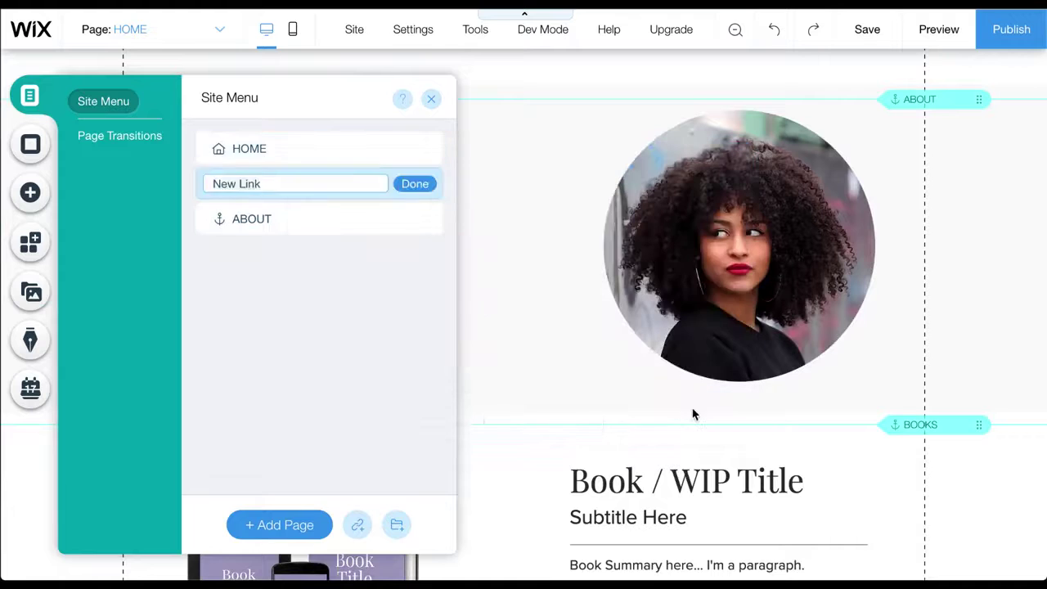
{"action": "key", "text": "Return"}
{"action": "left_click_drag", "start_coordinate": [319, 184], "coordinate": [319, 225]}
Link the About Books button to the BOOKS anchor on the HOME page
{"action": "left_click", "coordinate": [357, 297]}
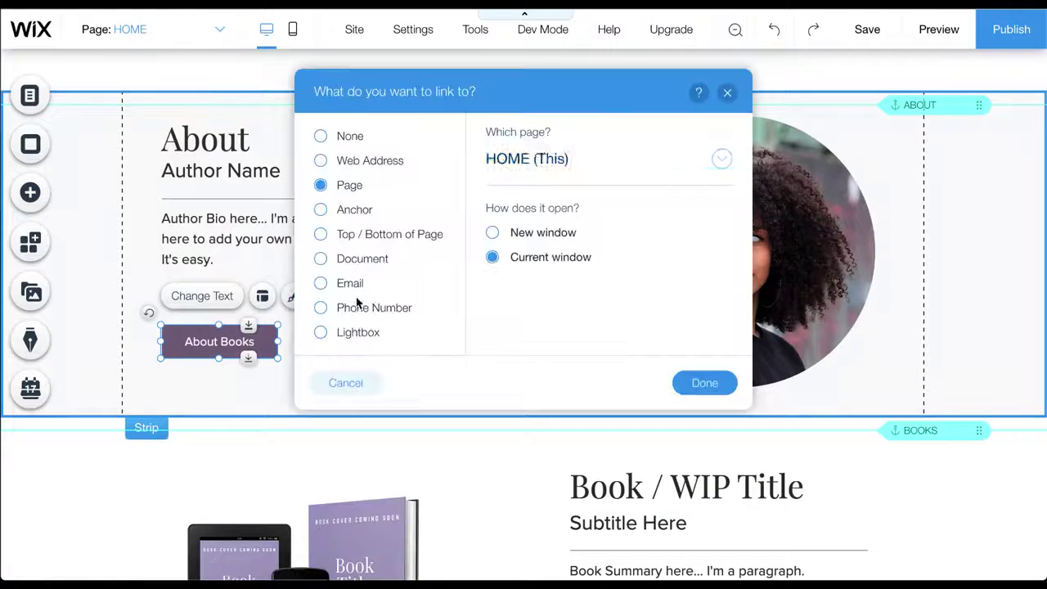
{"action": "left_click", "coordinate": [523, 235]}
{"action": "left_click", "coordinate": [540, 304]}
{"action": "left_click", "coordinate": [704, 383]}
Link the GET UPDATES button in the Book / WIP strip to the BOOKS anchor on the HOME page
{"action": "scroll", "coordinate": [702, 381], "scroll_direction": "down", "scroll_amount": 5}
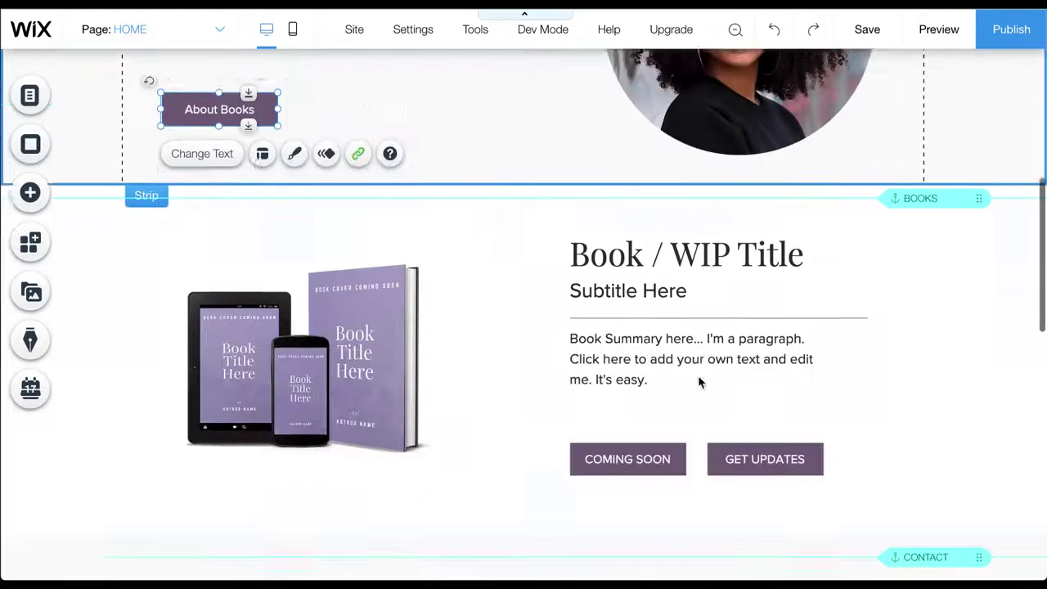
{"action": "left_click", "coordinate": [765, 391]}
{"action": "left_click", "coordinate": [902, 343]}
{"action": "left_click", "coordinate": [319, 208]}
{"action": "left_click", "coordinate": [543, 234]}
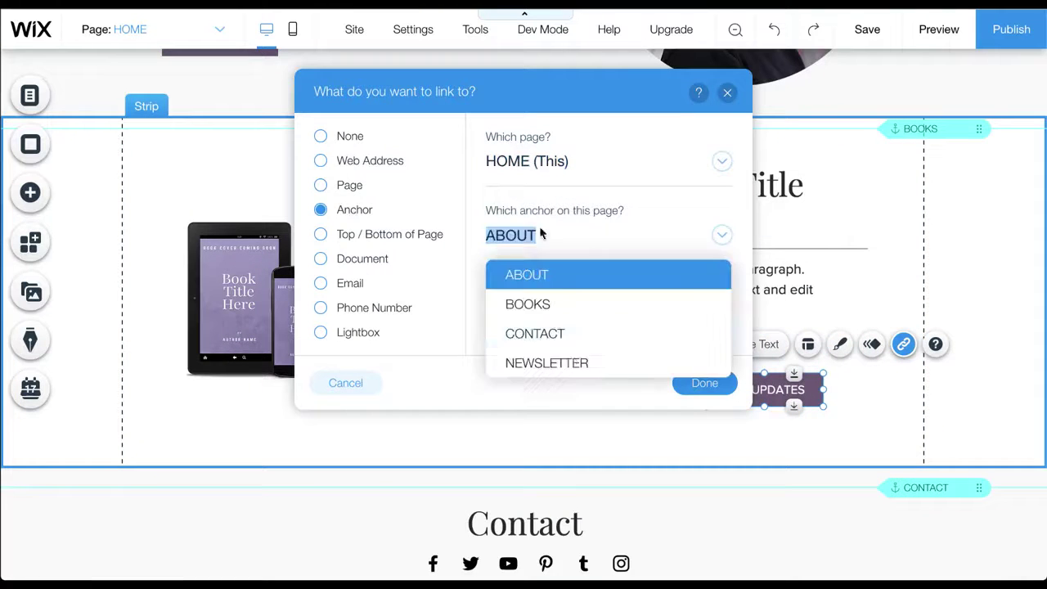
{"action": "left_click", "coordinate": [514, 304]}
{"action": "left_click", "coordinate": [701, 383]}
{"action": "scroll", "coordinate": [701, 387], "scroll_direction": "down", "scroll_amount": 5}
Preview the site and try out its menu and button links
{"action": "left_click", "coordinate": [938, 29]}
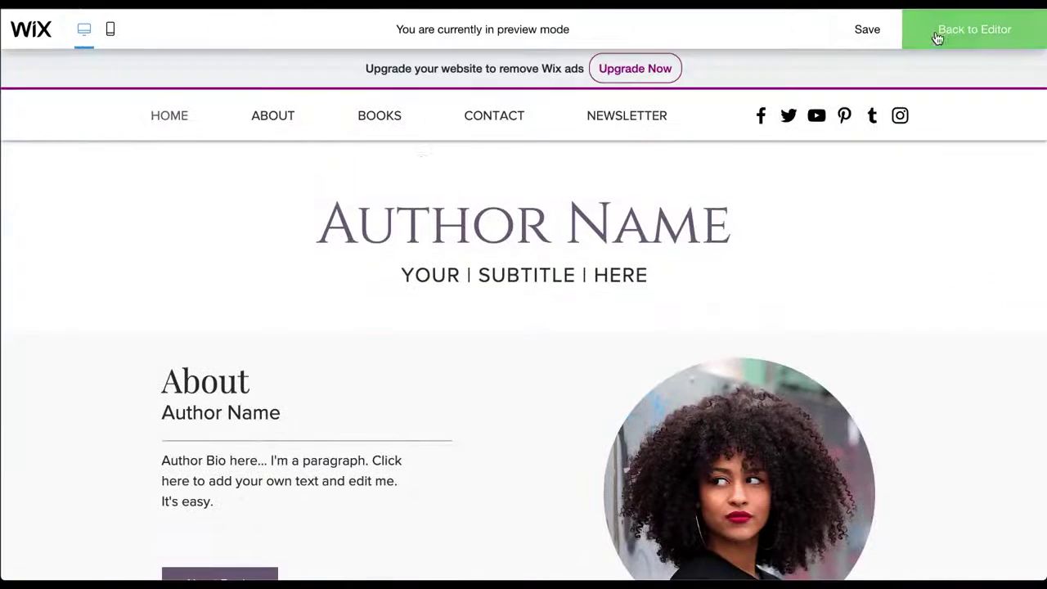
{"action": "scroll", "coordinate": [273, 121], "scroll_direction": "down", "scroll_amount": 7}
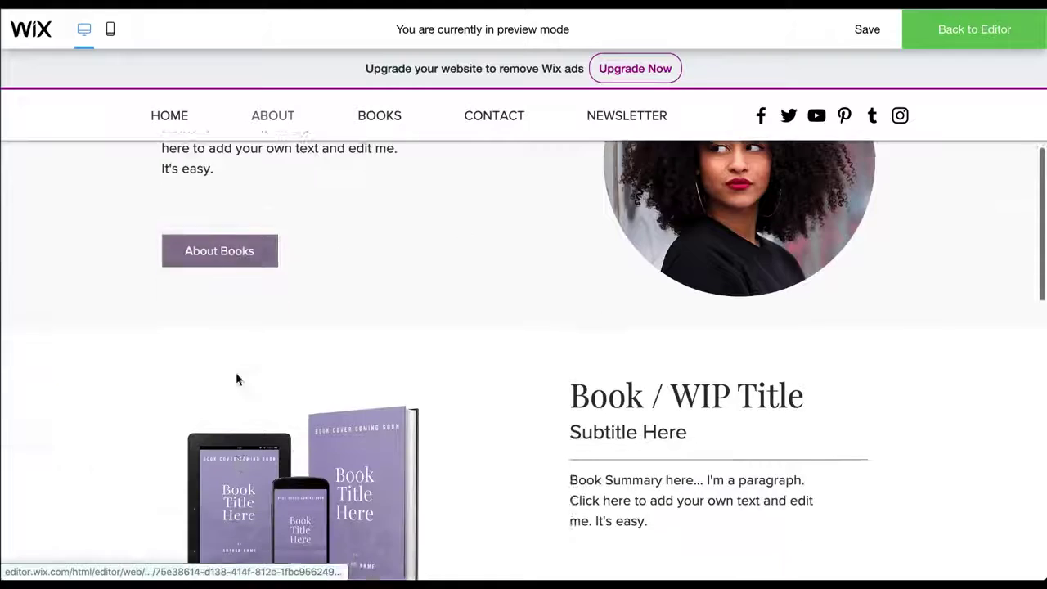
{"action": "left_click", "coordinate": [748, 401]}
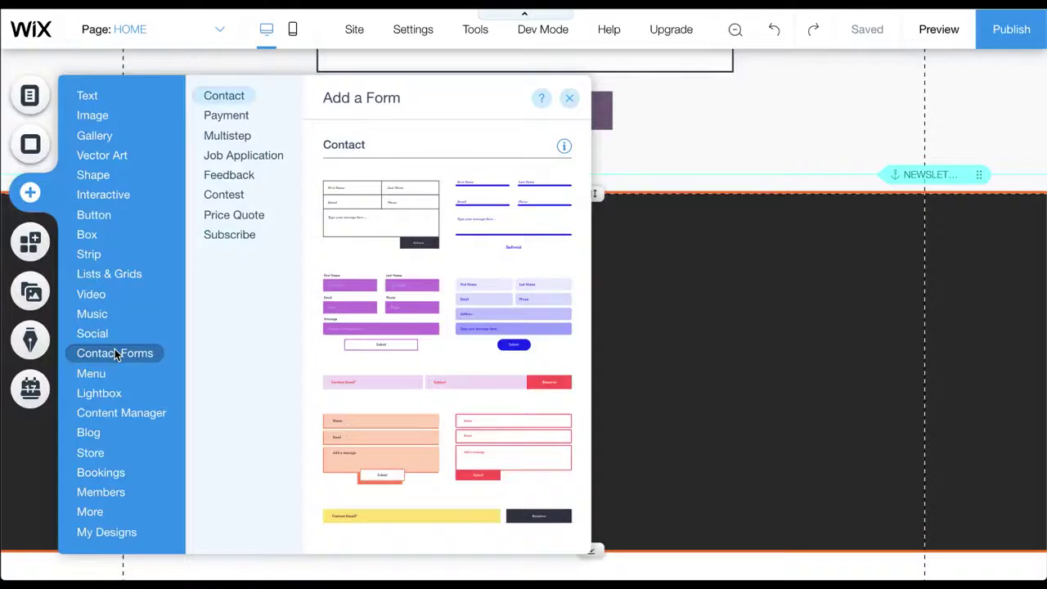
Add a Subscribe form with Name, Email and Phone fields and place it in the upper part of the footer
{"action": "left_click", "coordinate": [248, 237]}
{"action": "left_click", "coordinate": [434, 341]}
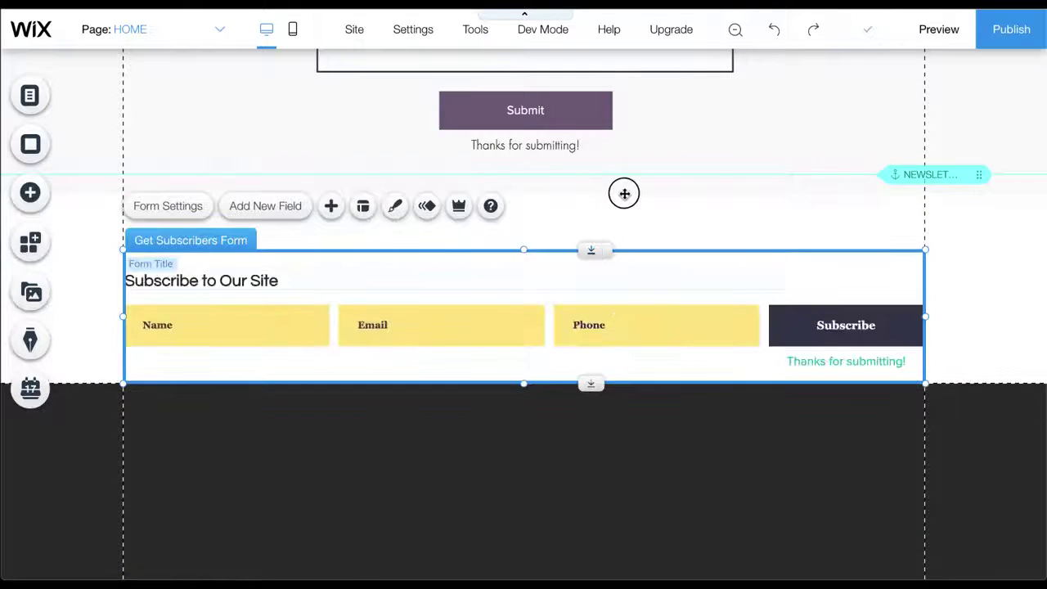
{"action": "left_click_drag", "start_coordinate": [624, 194], "coordinate": [551, 378]}
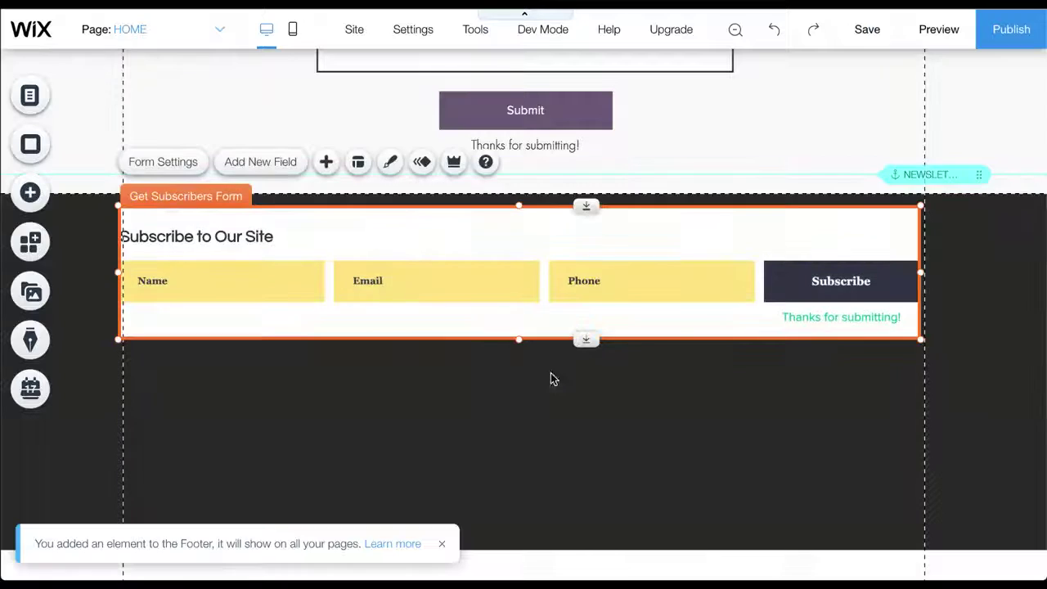
Center the subscribers form's title and apply a larger heading style to it
{"action": "left_click", "coordinate": [245, 237]}
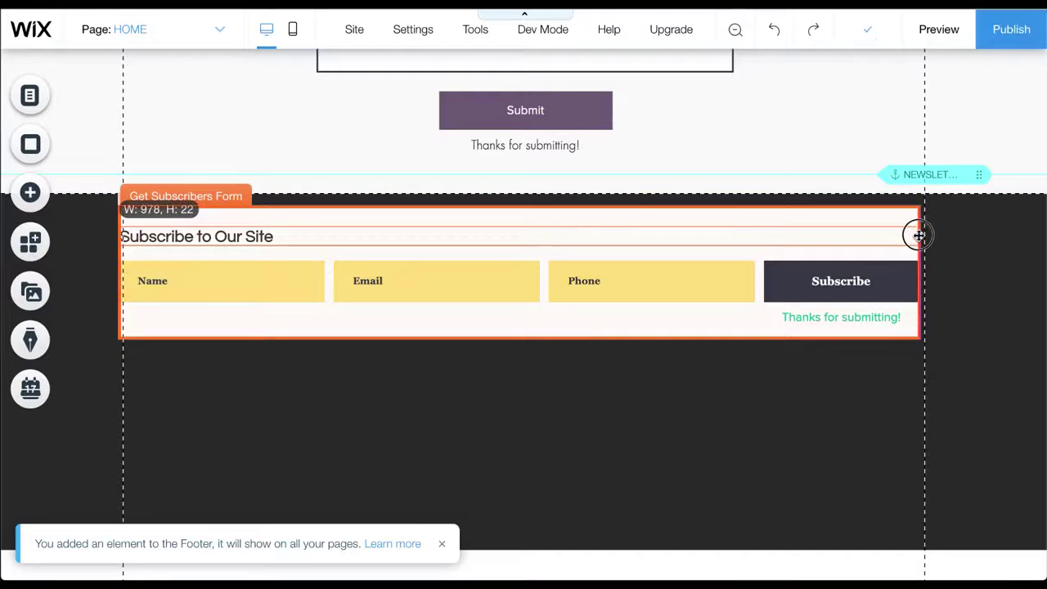
{"action": "left_click", "coordinate": [156, 283]}
{"action": "left_click", "coordinate": [772, 455]}
{"action": "left_click", "coordinate": [790, 477]}
{"action": "left_click", "coordinate": [947, 201]}
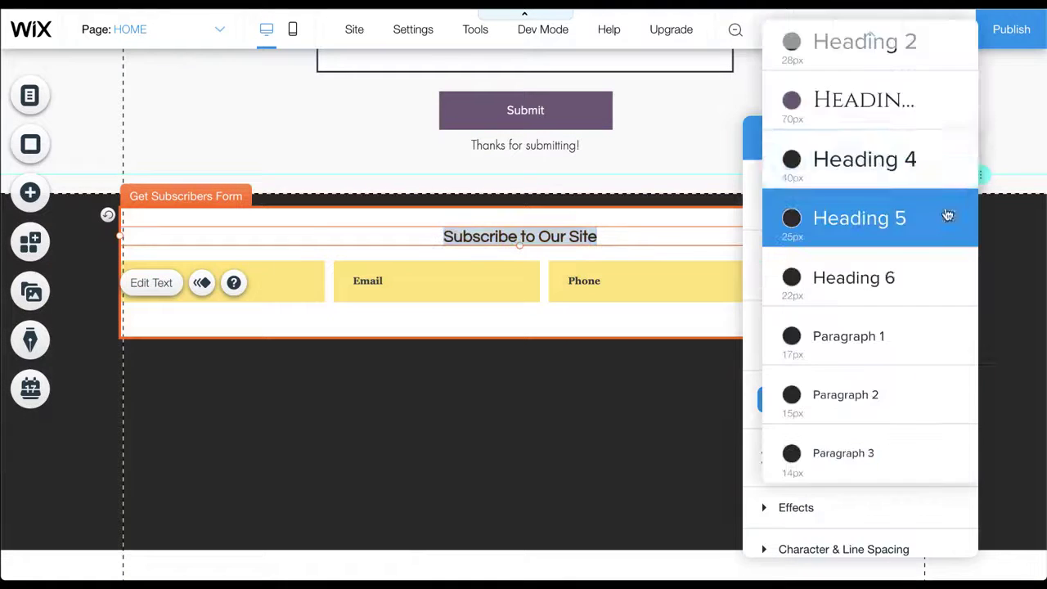
{"action": "left_click", "coordinate": [926, 62]}
Apply the first preset design to the subscribers form and make the form's background fully transparent
{"action": "left_click", "coordinate": [664, 391]}
{"action": "left_click", "coordinate": [653, 334]}
{"action": "left_click", "coordinate": [391, 162]}
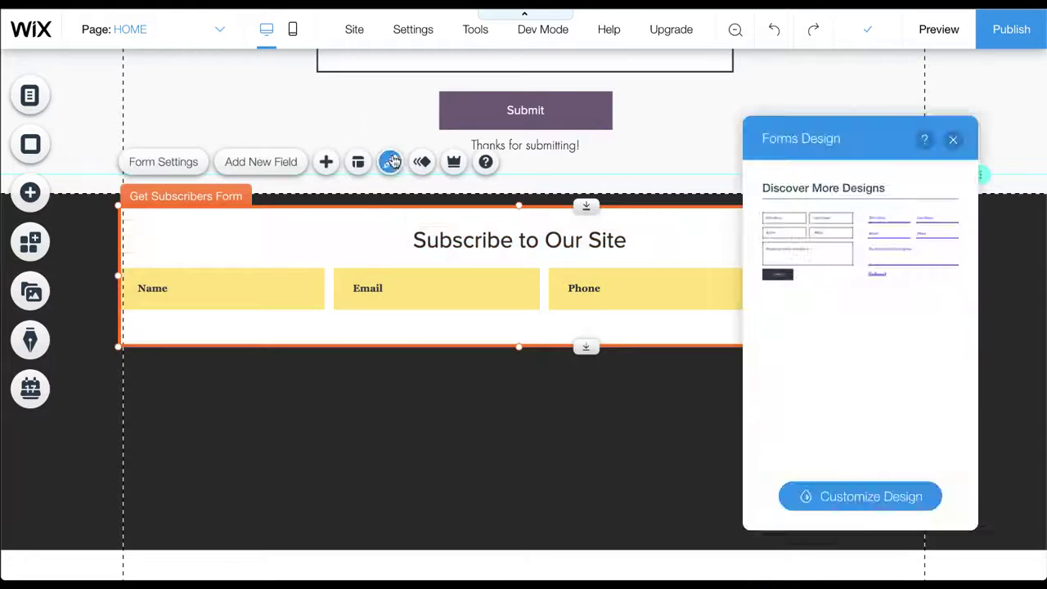
{"action": "left_click", "coordinate": [815, 247]}
{"action": "left_click", "coordinate": [953, 140]}
{"action": "left_click", "coordinate": [390, 162]}
{"action": "left_click", "coordinate": [891, 499]}
{"action": "left_click_drag", "start_coordinate": [870, 379], "coordinate": [806, 378]}
Change the "Subscribe to Our Site" title's text color to white
{"action": "left_click", "coordinate": [568, 250]}
{"action": "left_click", "coordinate": [569, 251]}
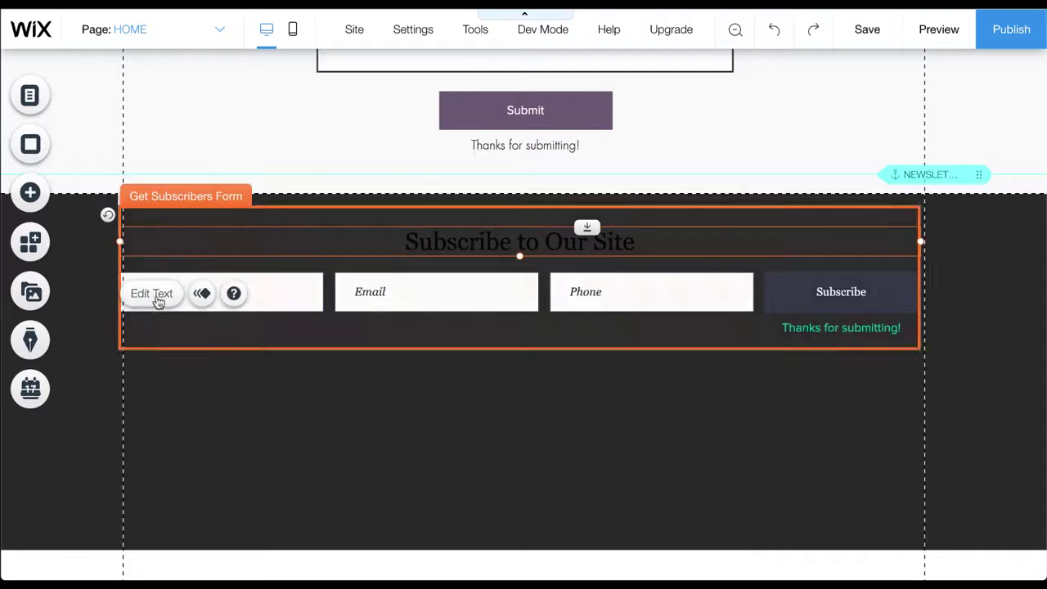
{"action": "left_click", "coordinate": [158, 299]}
{"action": "left_click", "coordinate": [878, 400]}
{"action": "left_click", "coordinate": [750, 265]}
{"action": "left_click", "coordinate": [887, 193]}
{"action": "left_click", "coordinate": [953, 139]}
Restyle the Subscribe button with the site's purple fill and a sans-serif label
{"action": "left_click", "coordinate": [841, 292]}
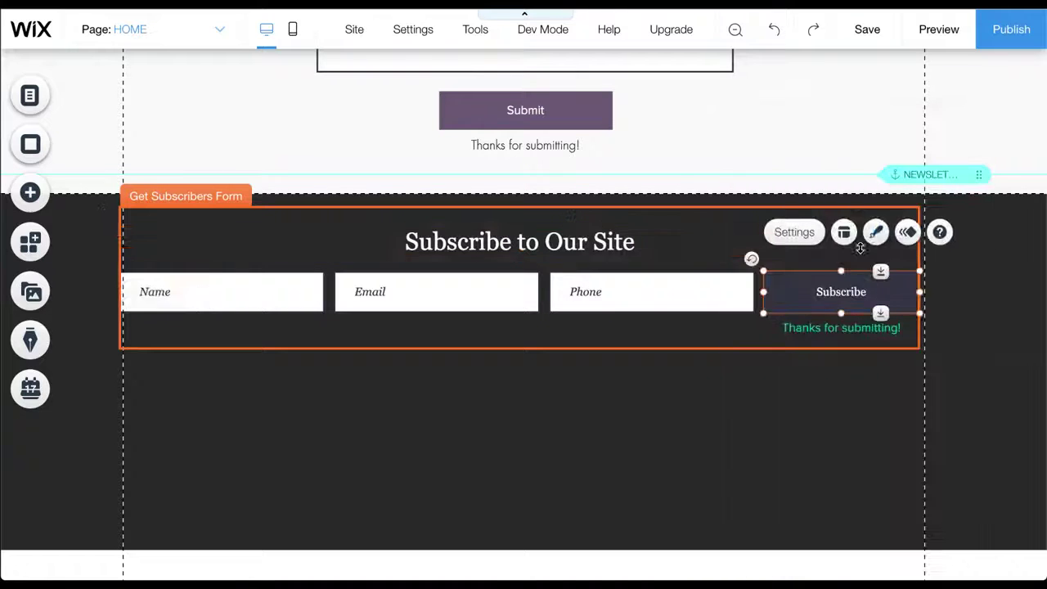
{"action": "left_click", "coordinate": [875, 234]}
{"action": "left_click", "coordinate": [640, 501]}
{"action": "left_click", "coordinate": [652, 339]}
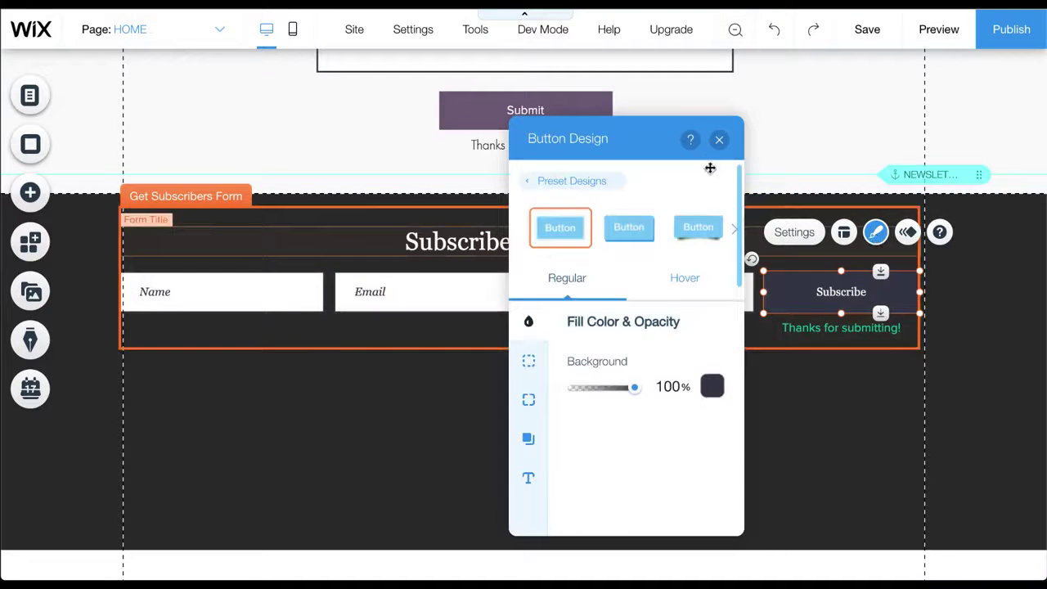
{"action": "left_click", "coordinate": [720, 140]}
{"action": "left_click", "coordinate": [875, 233]}
{"action": "left_click", "coordinate": [719, 140]}
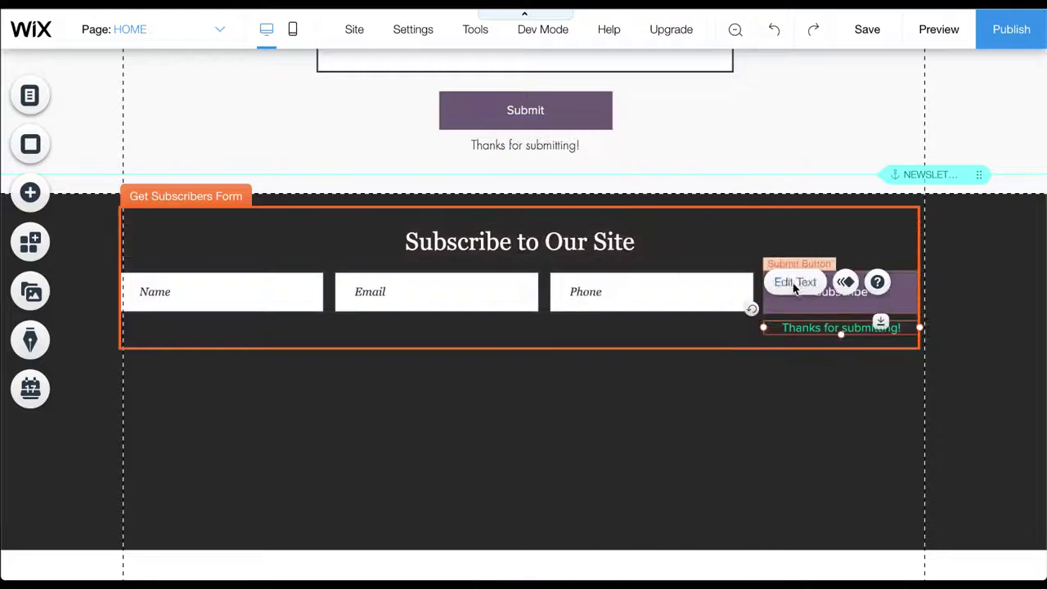
Change the form's "Thanks for submitting!" message to white
{"action": "left_click", "coordinate": [793, 283]}
{"action": "left_click", "coordinate": [650, 407]}
{"action": "left_click", "coordinate": [720, 138]}
{"action": "left_click", "coordinate": [720, 138]}
Remove the Phone field from the form and move the Email field into its place beside the Subscribe button
{"action": "left_click", "coordinate": [631, 294]}
{"action": "mouse_move", "coordinate": [631, 293]}
{"action": "left_mouse_down"}
{"action": "mouse_move", "coordinate": [444, 304]}
{"action": "mouse_move", "coordinate": [625, 302]}
{"action": "left_mouse_up"}
{"action": "left_click", "coordinate": [281, 289]}
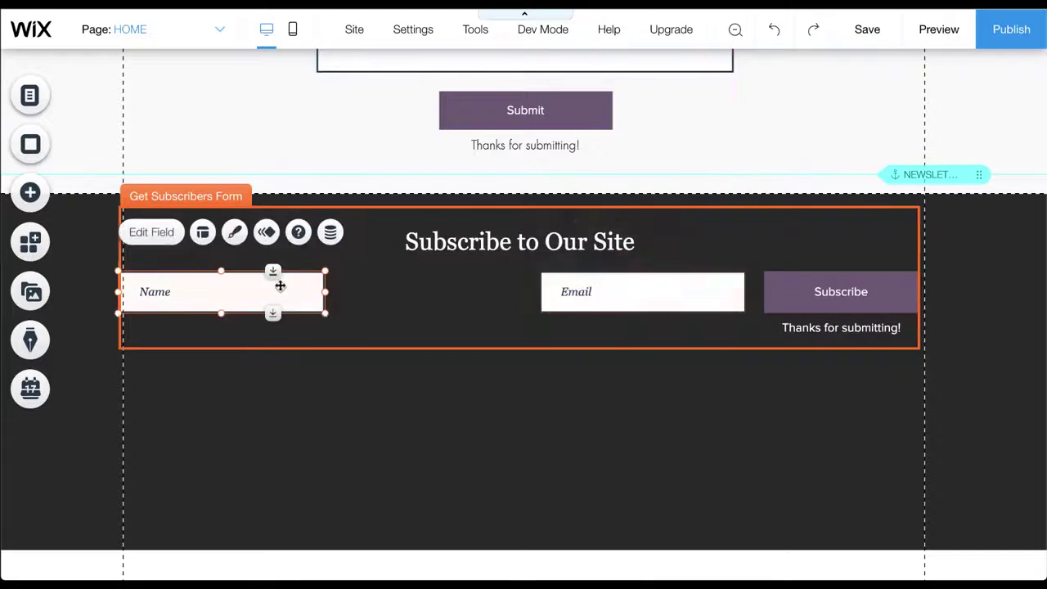
Add a Last Name field between Name and Email, and align Email and the Subscribe button in the same row
{"action": "left_click", "coordinate": [233, 197]}
{"action": "left_click", "coordinate": [251, 169]}
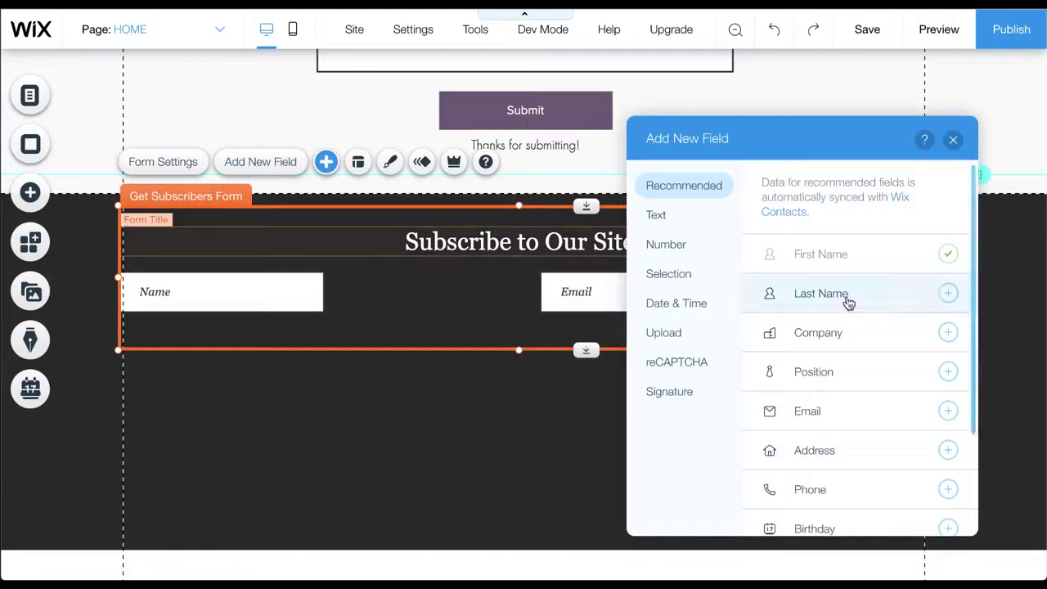
{"action": "left_click", "coordinate": [840, 300]}
{"action": "left_click", "coordinate": [953, 139]}
{"action": "left_click_drag", "start_coordinate": [257, 363], "coordinate": [451, 293]}
{"action": "left_click_drag", "start_coordinate": [615, 292], "coordinate": [619, 290]}
{"action": "left_click", "coordinate": [841, 360]}
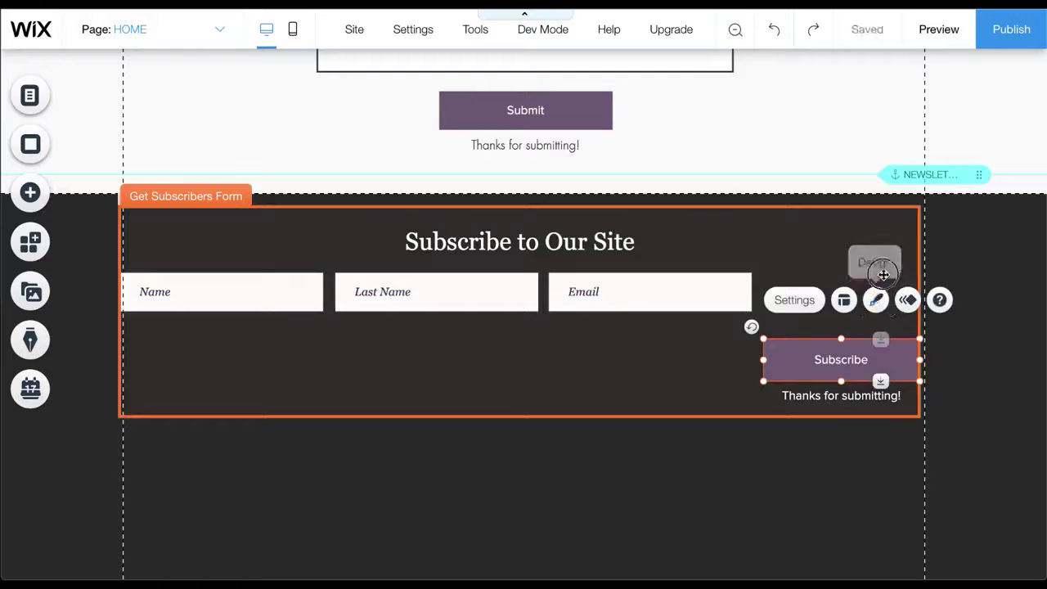
{"action": "left_click_drag", "start_coordinate": [841, 360], "coordinate": [841, 294]}
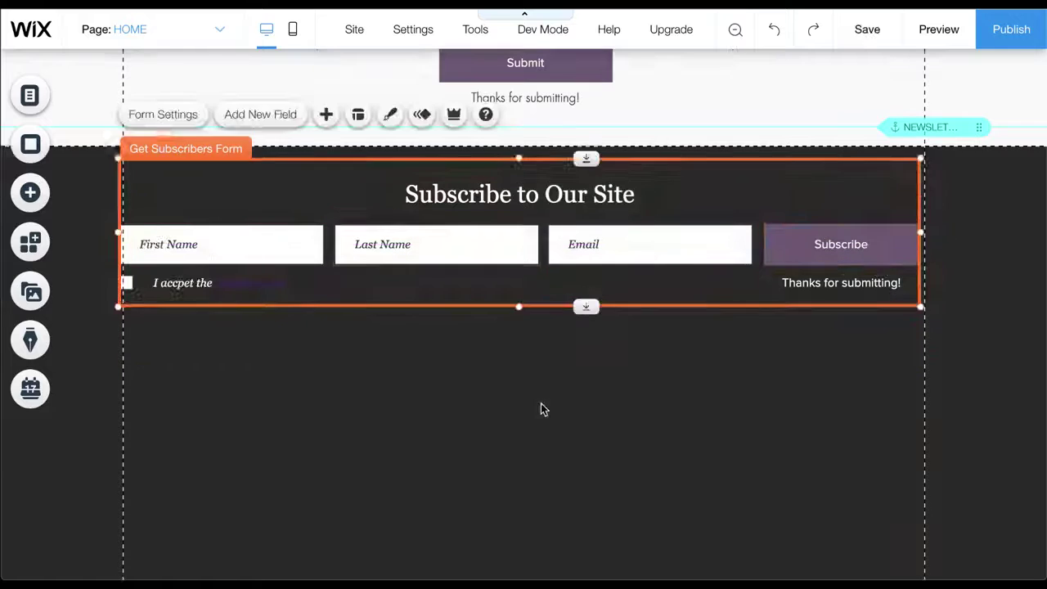
Paste a copy of the social bar into the footer and center it beneath the subscribers form
{"action": "right_click", "coordinate": [540, 409]}
{"action": "left_click", "coordinate": [626, 281]}
{"action": "left_click_drag", "start_coordinate": [697, 405], "coordinate": [544, 335]}
Replace the footer social bar's Facebook icon with the plain white version found by searching for "facebook"
{"action": "left_click", "coordinate": [486, 298]}
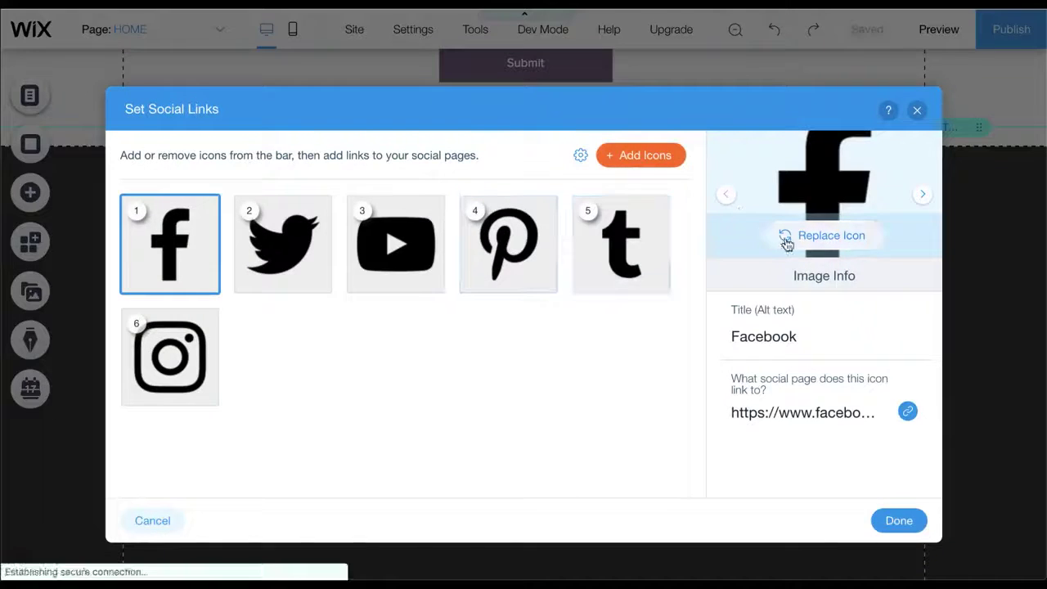
{"action": "left_click", "coordinate": [783, 240]}
{"action": "left_click", "coordinate": [396, 104]}
{"action": "type", "text": "face"}
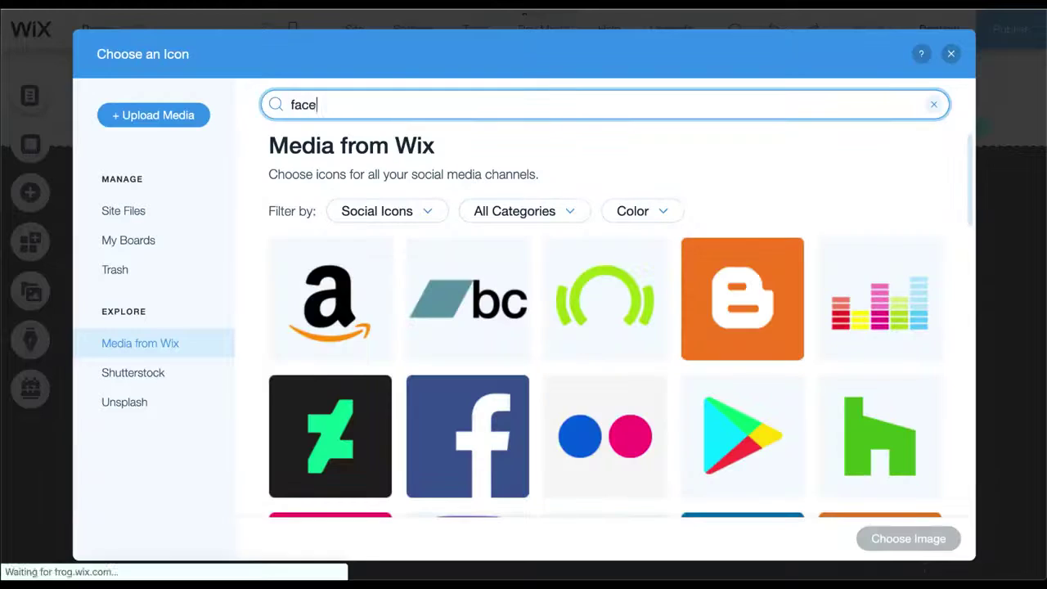
{"action": "key", "text": "Return"}
{"action": "left_click", "coordinate": [880, 300]}
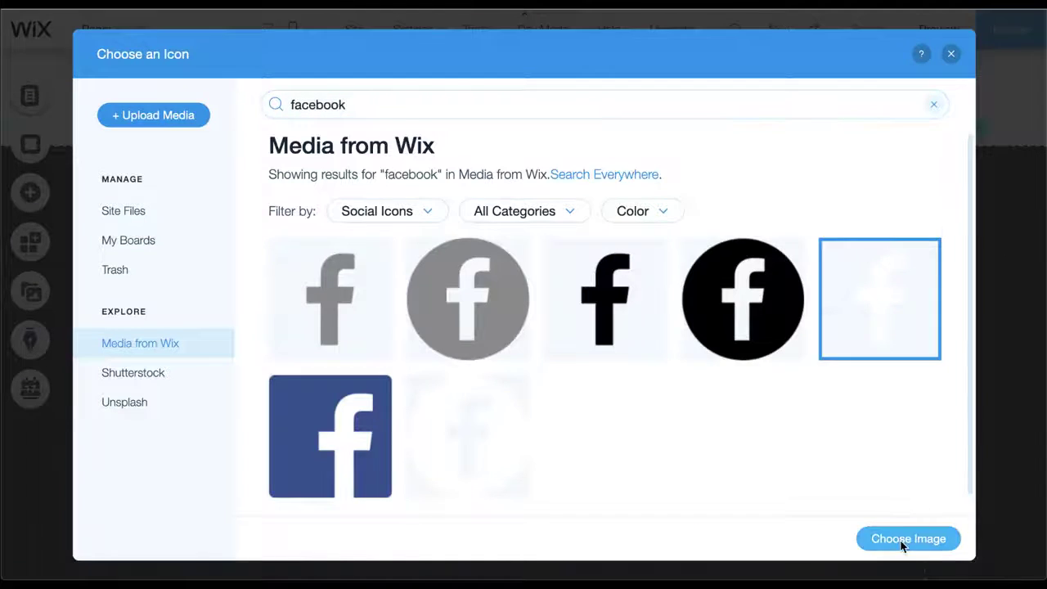
{"action": "left_click", "coordinate": [908, 538]}
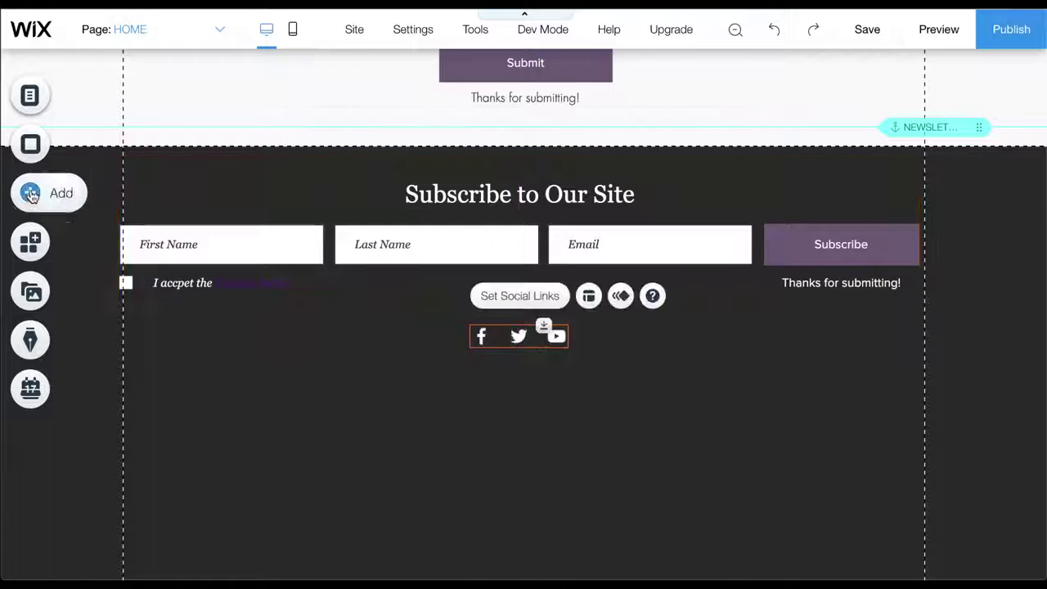
Add a paragraph text element to the footer and place it beneath the social icons
{"action": "left_click", "coordinate": [30, 193]}
{"action": "left_click", "coordinate": [87, 99]}
{"action": "left_click", "coordinate": [374, 432]}
{"action": "left_click_drag", "start_coordinate": [586, 301], "coordinate": [507, 282]}
{"action": "left_click_drag", "start_coordinate": [516, 176], "coordinate": [488, 379]}
Format the footer paragraph as small, centered white text
{"action": "left_click", "coordinate": [435, 342]}
{"action": "left_click", "coordinate": [694, 447]}
{"action": "left_click", "coordinate": [695, 498]}
{"action": "left_click", "coordinate": [802, 389]}
{"action": "left_click", "coordinate": [678, 255]}
{"action": "left_click", "coordinate": [809, 182]}
{"action": "left_click", "coordinate": [877, 129]}
Change the copyright year to 2020 and adjust the text box so the website credit fits on one line
{"action": "double_click", "coordinate": [495, 374]}
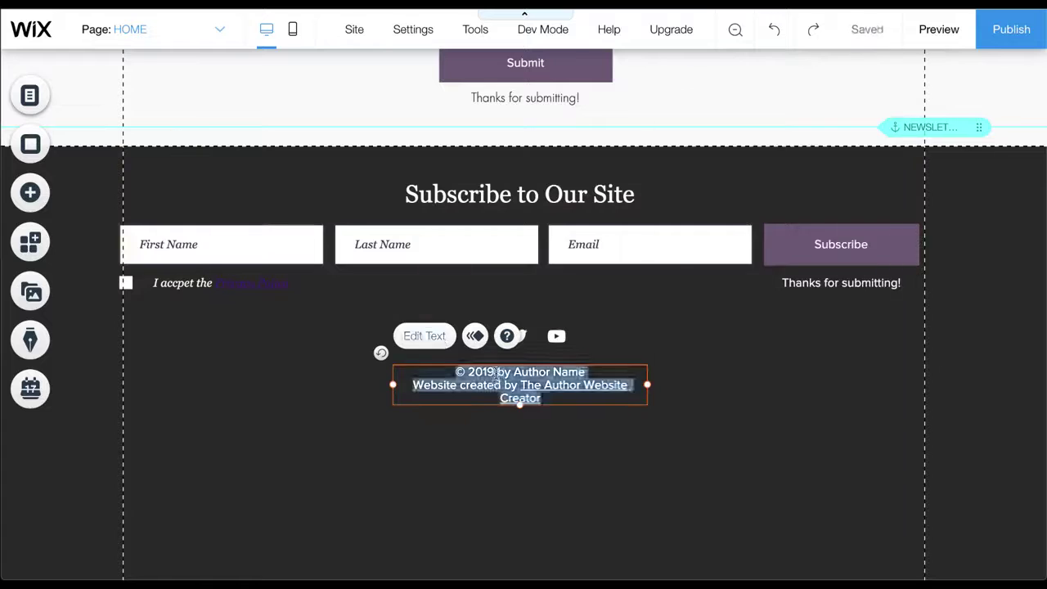
{"action": "left_click", "coordinate": [496, 374]}
{"action": "key", "text": "BackSpace"}
{"action": "left_click", "coordinate": [573, 454]}
{"action": "left_click_drag", "start_coordinate": [614, 382], "coordinate": [584, 380]}
{"action": "left_click", "coordinate": [591, 463]}
Adjust the footer's height so it ends a little beneath the website credit
{"action": "scroll", "coordinate": [593, 491], "scroll_direction": "down", "scroll_amount": 2}
{"action": "left_click_drag", "start_coordinate": [594, 548], "coordinate": [589, 575]}
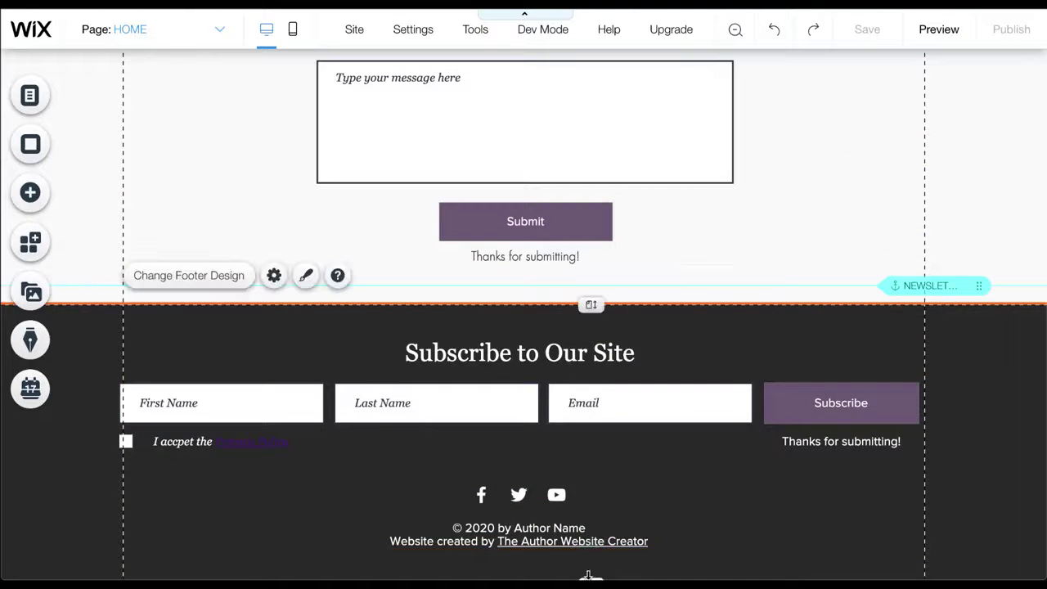
{"action": "left_click", "coordinate": [540, 491]}
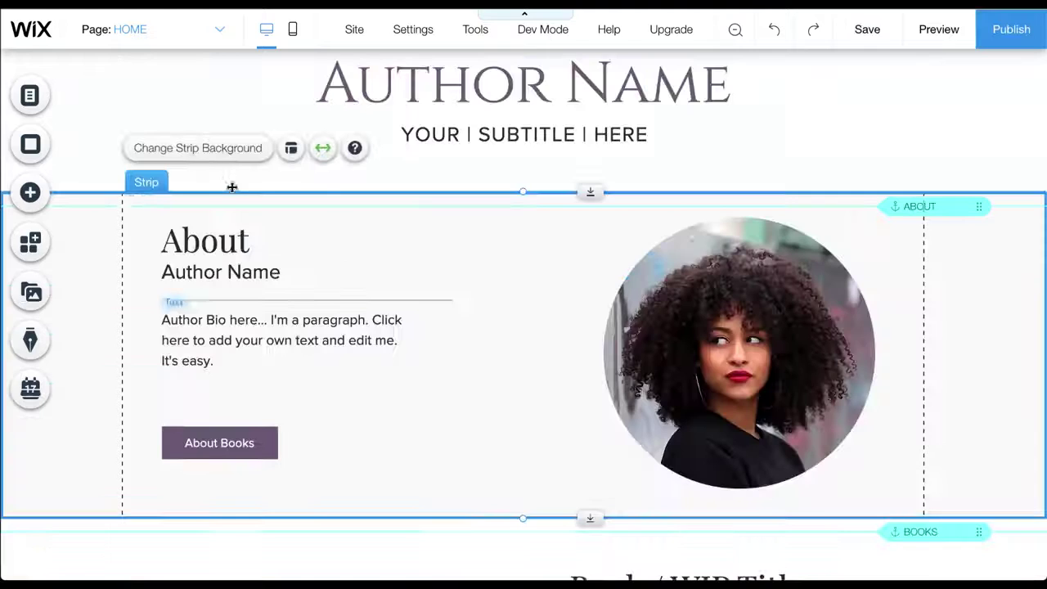
Change the About strip's background color to white
{"action": "left_click", "coordinate": [197, 147]}
{"action": "left_click", "coordinate": [797, 281]}
{"action": "left_click", "coordinate": [954, 241]}
{"action": "left_click", "coordinate": [973, 140]}
Add a themed horizontal line, stretch it to full width, place it along the About strip's lower edge and preview the page
{"action": "left_click", "coordinate": [30, 192]}
{"action": "left_click", "coordinate": [94, 174]}
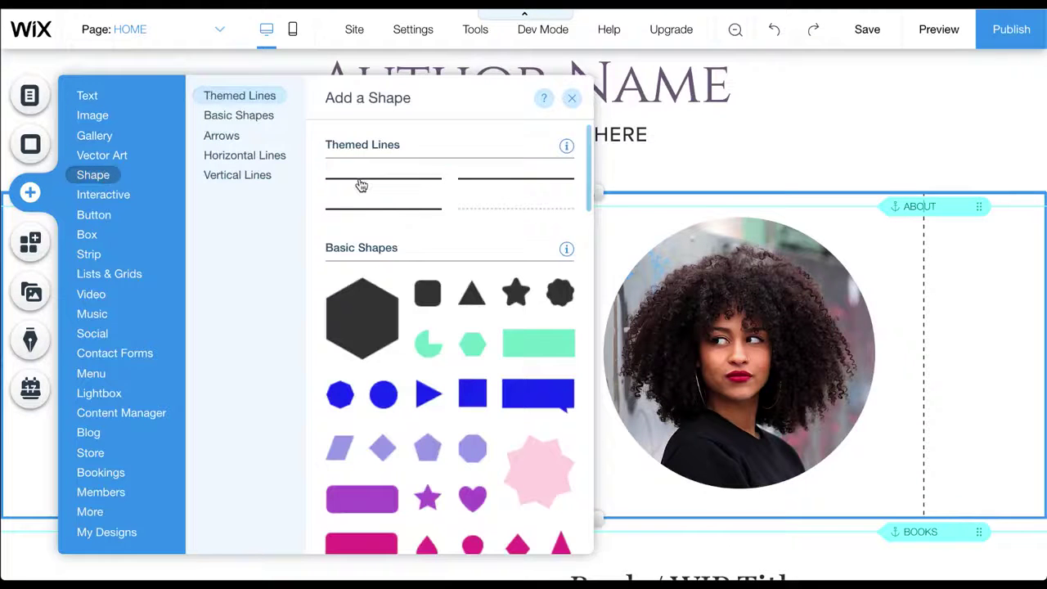
{"action": "left_click", "coordinate": [381, 180]}
{"action": "left_click", "coordinate": [587, 273]}
{"action": "left_click", "coordinate": [856, 373]}
{"action": "left_click", "coordinate": [872, 325]}
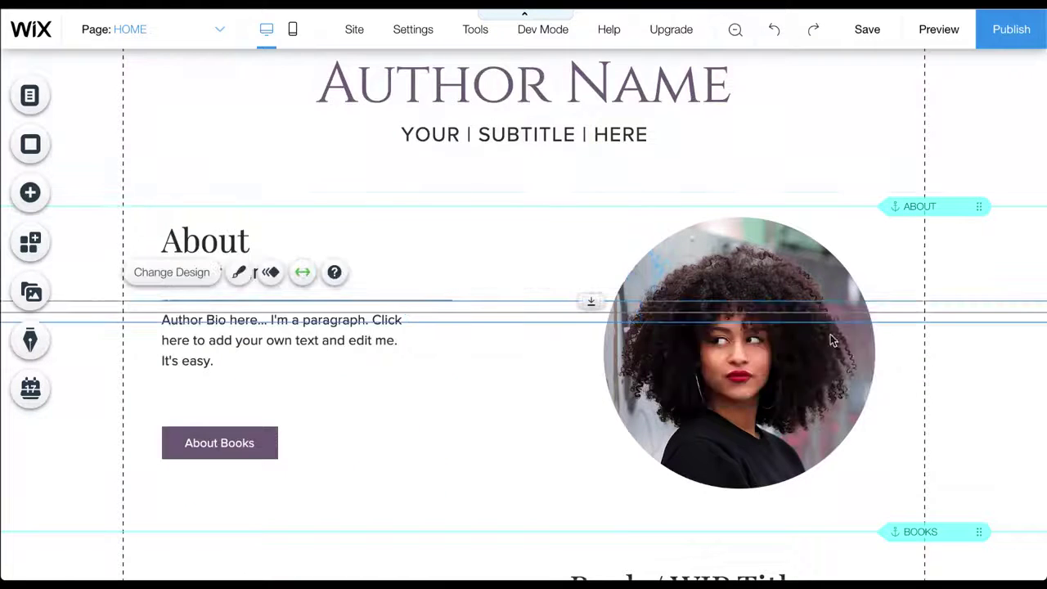
{"action": "left_click_drag", "start_coordinate": [566, 314], "coordinate": [524, 514]}
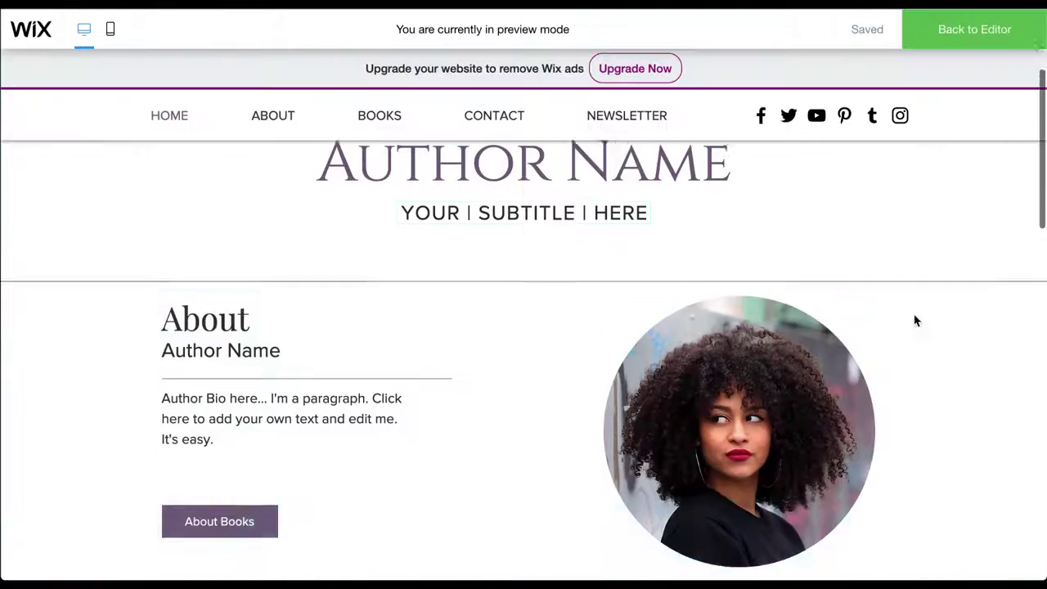
{"action": "scroll", "coordinate": [916, 320], "scroll_direction": "down", "scroll_amount": 10}
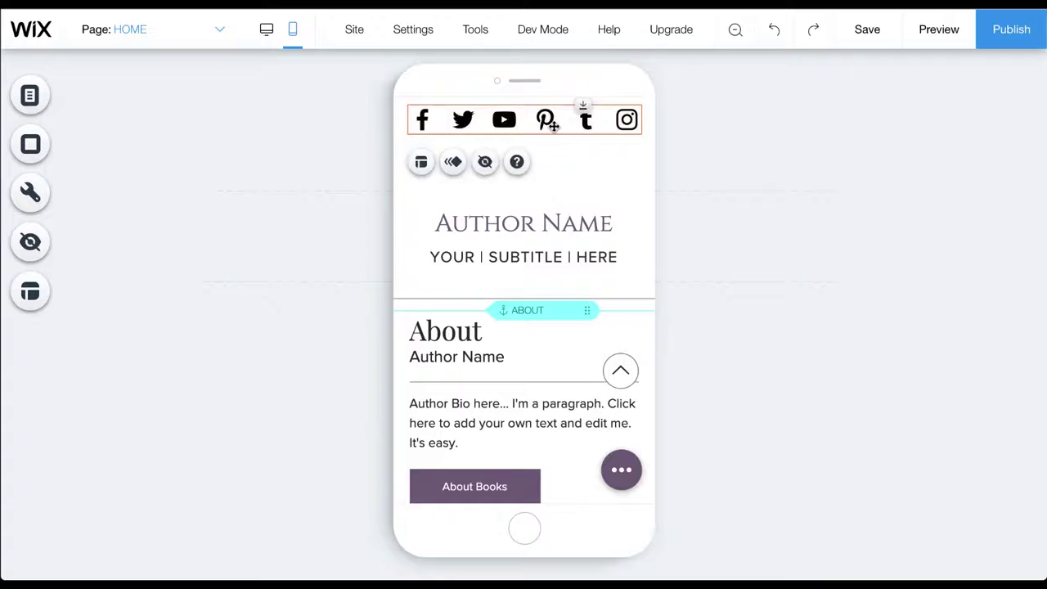
Set the mobile social bar's icon size to 22 px and shorten the mobile header beneath it
{"action": "left_click", "coordinate": [420, 162]}
{"action": "left_click_drag", "start_coordinate": [192, 229], "coordinate": [175, 229]}
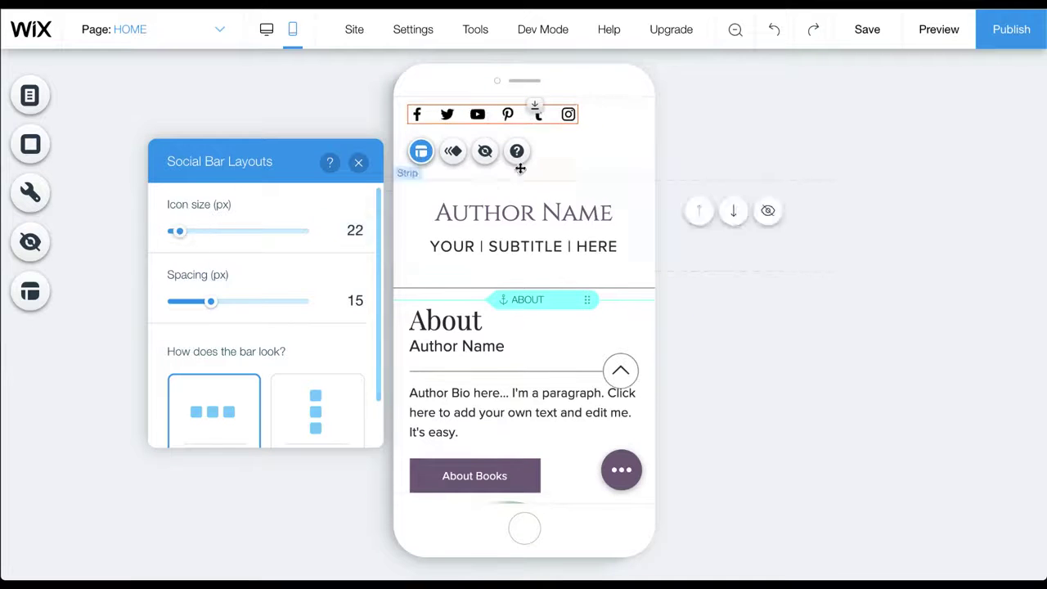
{"action": "left_click", "coordinate": [617, 154]}
{"action": "left_click_drag", "start_coordinate": [589, 180], "coordinate": [591, 156]}
{"action": "left_click", "coordinate": [31, 242]}
{"action": "left_click", "coordinate": [626, 153]}
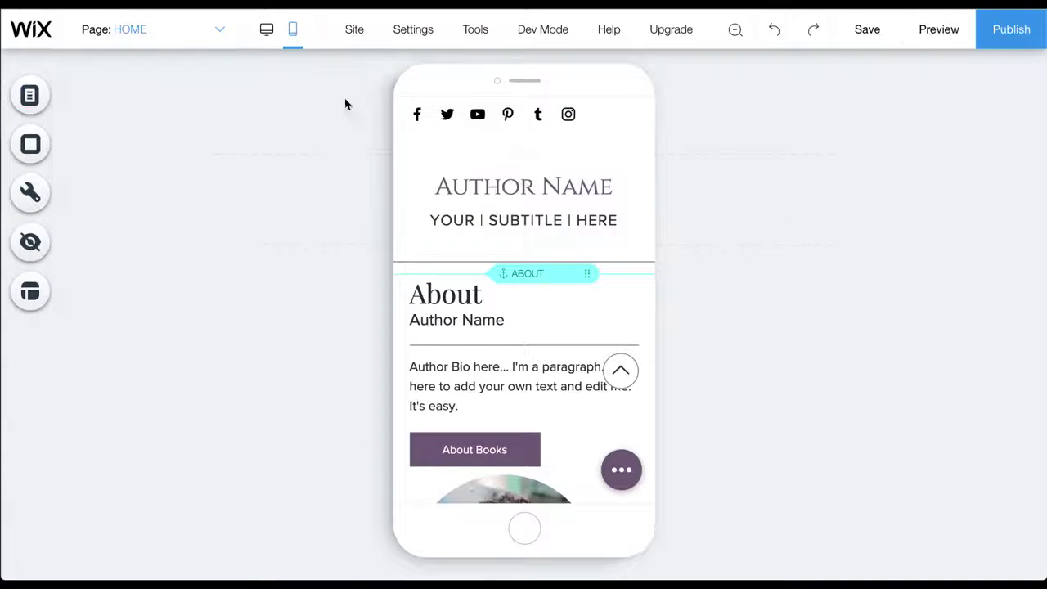
Center-align the About heading and the Author Name line beneath it in the mobile layout
{"action": "left_click", "coordinate": [592, 125]}
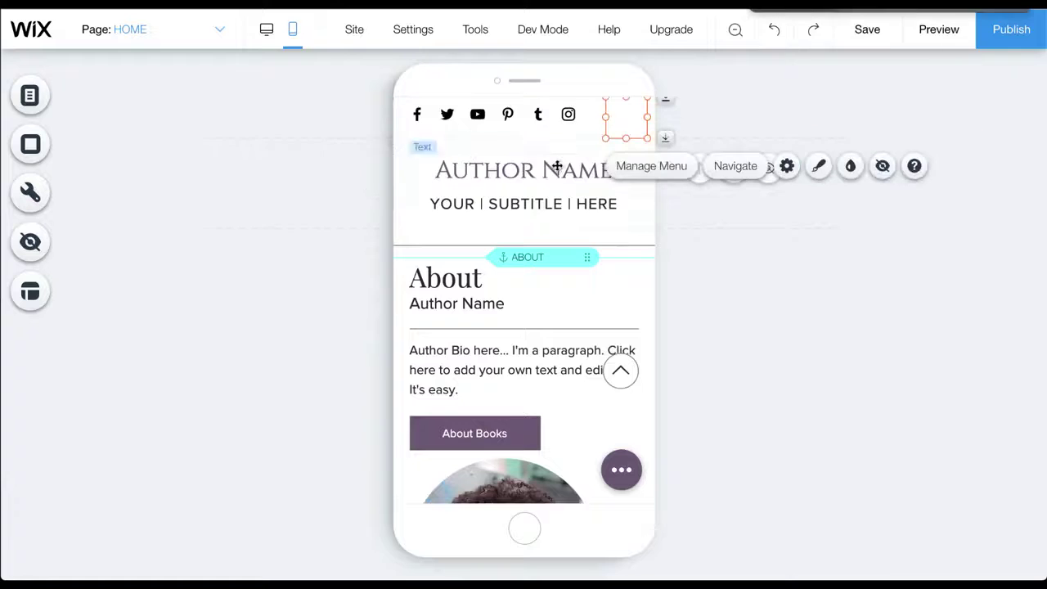
{"action": "left_click", "coordinate": [556, 280]}
{"action": "left_click", "coordinate": [486, 323]}
{"action": "left_click", "coordinate": [535, 302]}
{"action": "left_click", "coordinate": [486, 264]}
Widen the About Books button to match the bio text's full width and center the author photo on the mobile page
{"action": "left_click", "coordinate": [504, 431]}
{"action": "left_click_drag", "start_coordinate": [541, 433], "coordinate": [639, 433]}
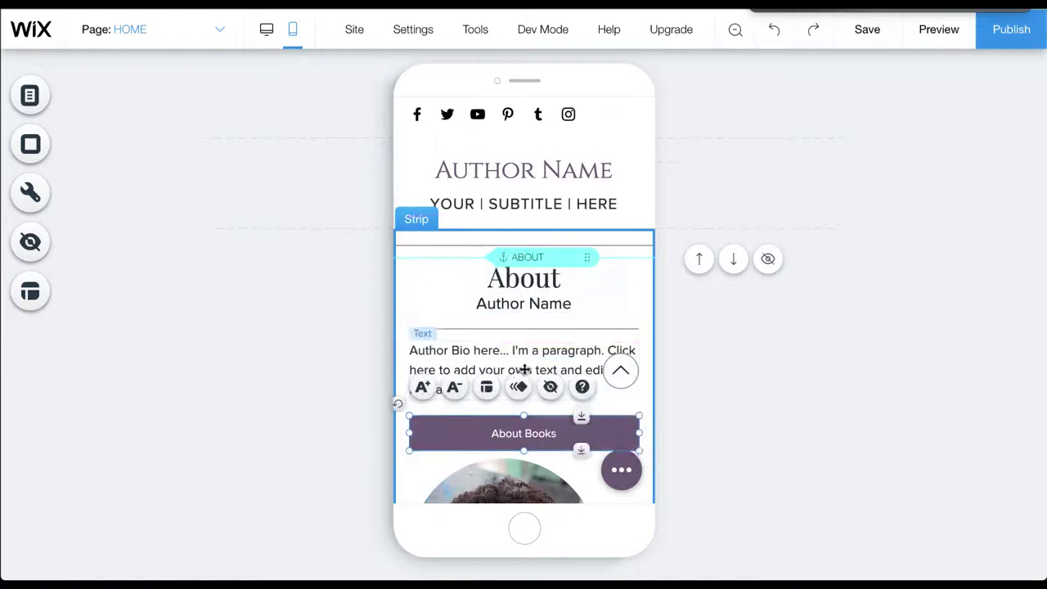
{"action": "scroll", "coordinate": [526, 373], "scroll_direction": "down", "scroll_amount": 3}
{"action": "left_click_drag", "start_coordinate": [505, 366], "coordinate": [535, 364]}
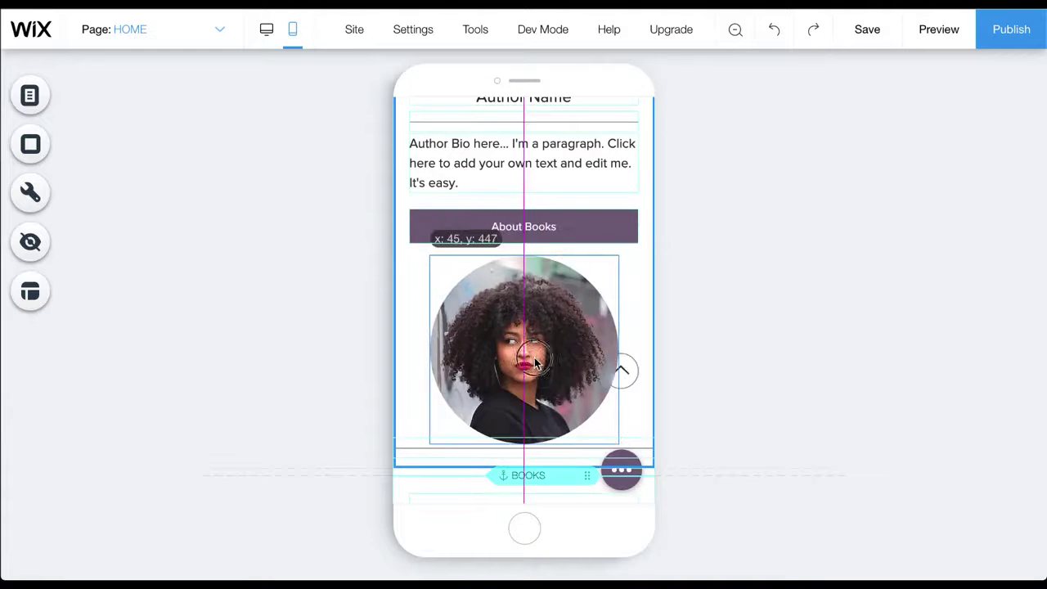
Move the Books anchor slightly lower on the mobile page
{"action": "scroll", "coordinate": [535, 364], "scroll_direction": "down", "scroll_amount": 3}
{"action": "left_click", "coordinate": [587, 214]}
{"action": "left_click_drag", "start_coordinate": [587, 210], "coordinate": [584, 224]}
Center-align the Book / WIP Title heading and its subtitle in the mobile Books section
{"action": "scroll", "coordinate": [510, 281], "scroll_direction": "down", "scroll_amount": 3}
{"action": "left_click", "coordinate": [510, 281]}
{"action": "left_click", "coordinate": [486, 238]}
{"action": "left_click", "coordinate": [230, 412]}
{"action": "left_click", "coordinate": [462, 309]}
{"action": "left_click", "coordinate": [486, 273]}
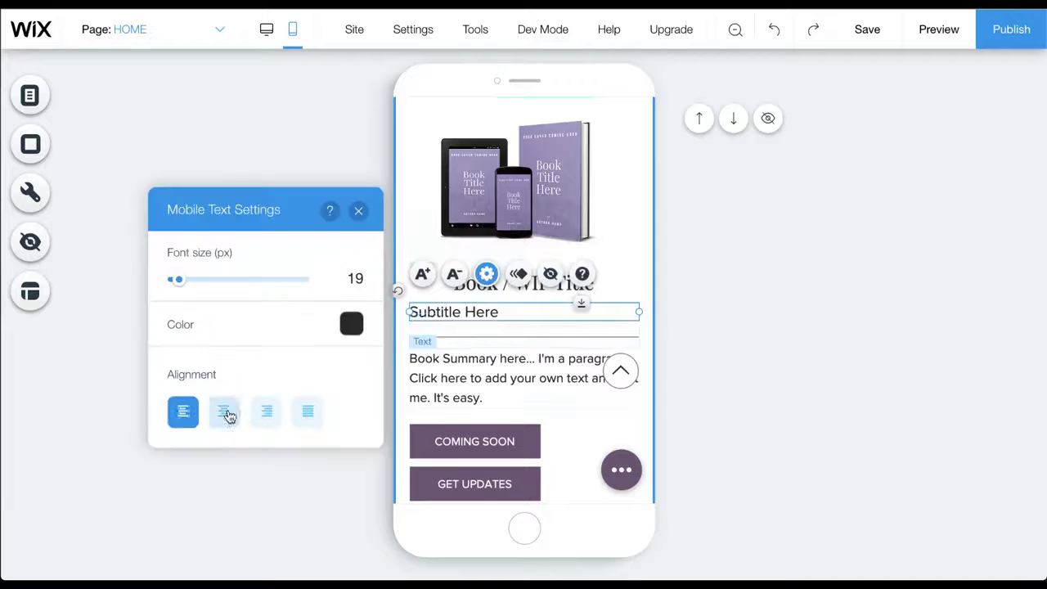
{"action": "left_click", "coordinate": [227, 409]}
{"action": "left_click", "coordinate": [556, 376]}
Look over the rest of the mobile layout and preview the mobile site from header to footer
{"action": "scroll", "coordinate": [556, 362], "scroll_direction": "down", "scroll_amount": 3}
{"action": "left_click", "coordinate": [536, 312]}
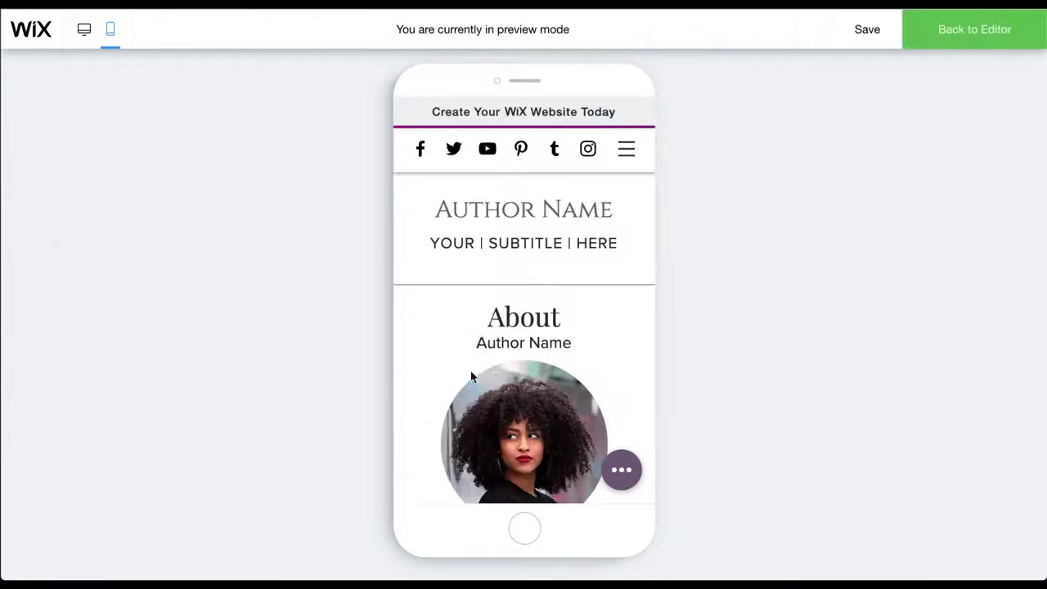
{"action": "scroll", "coordinate": [472, 373], "scroll_direction": "down", "scroll_amount": 15}
{"action": "scroll", "coordinate": [470, 372], "scroll_direction": "down", "scroll_amount": 2}
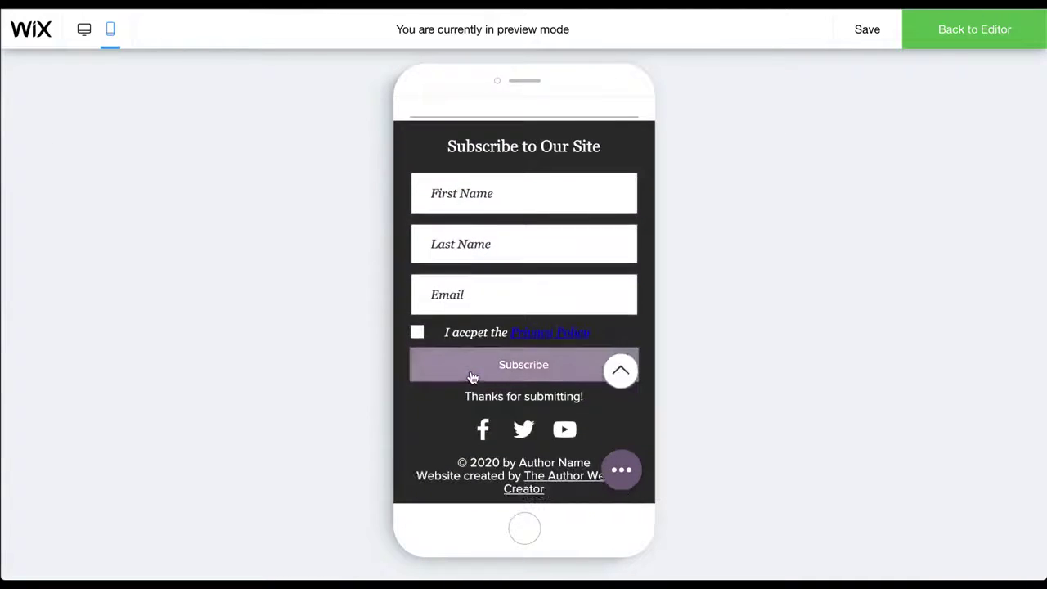
{"action": "scroll", "coordinate": [469, 373], "scroll_direction": "up", "scroll_amount": 15}
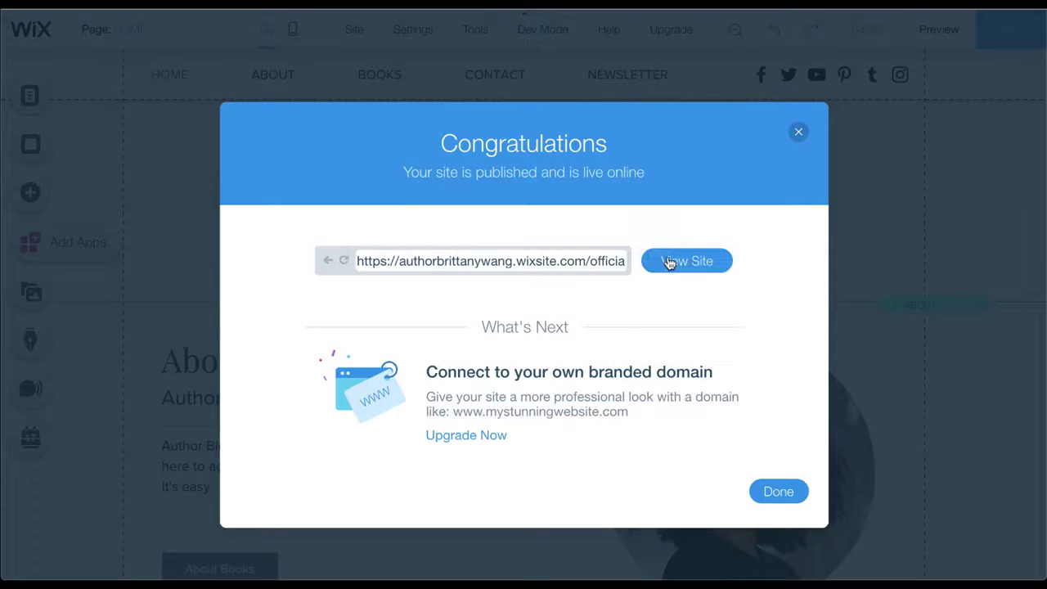
Open the published site and test the About, Books, Contact and Newsletter menu links
{"action": "left_click", "coordinate": [668, 261]}
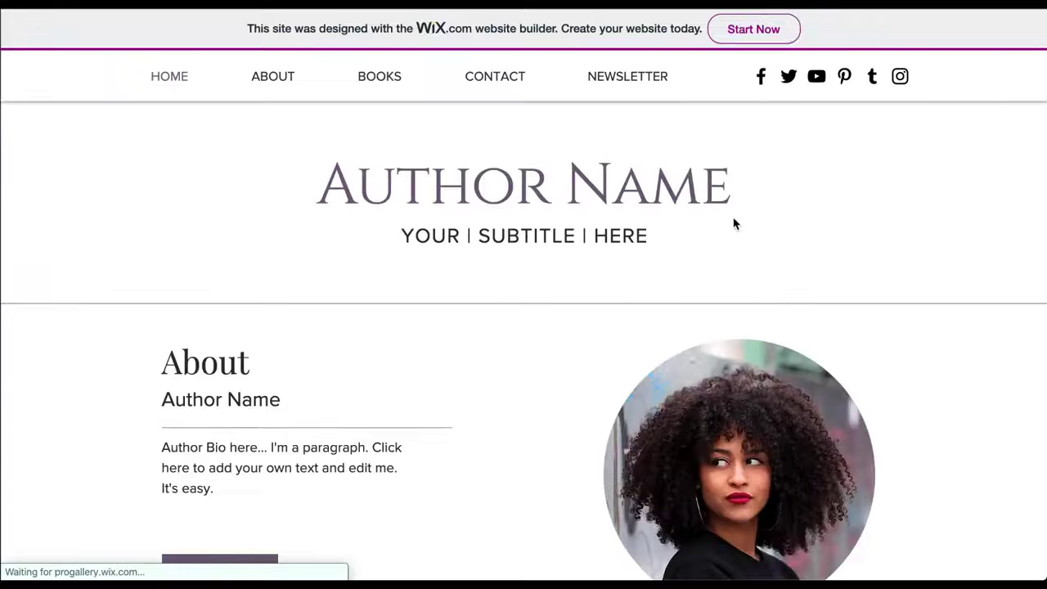
{"action": "scroll", "coordinate": [900, 197], "scroll_direction": "down", "scroll_amount": 15}
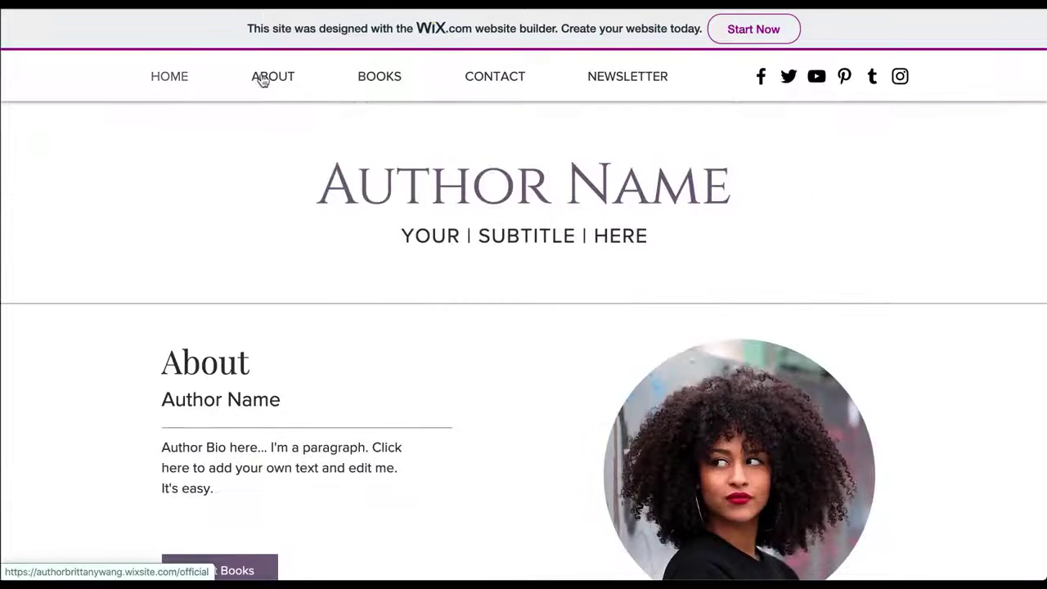
{"action": "left_click", "coordinate": [262, 80]}
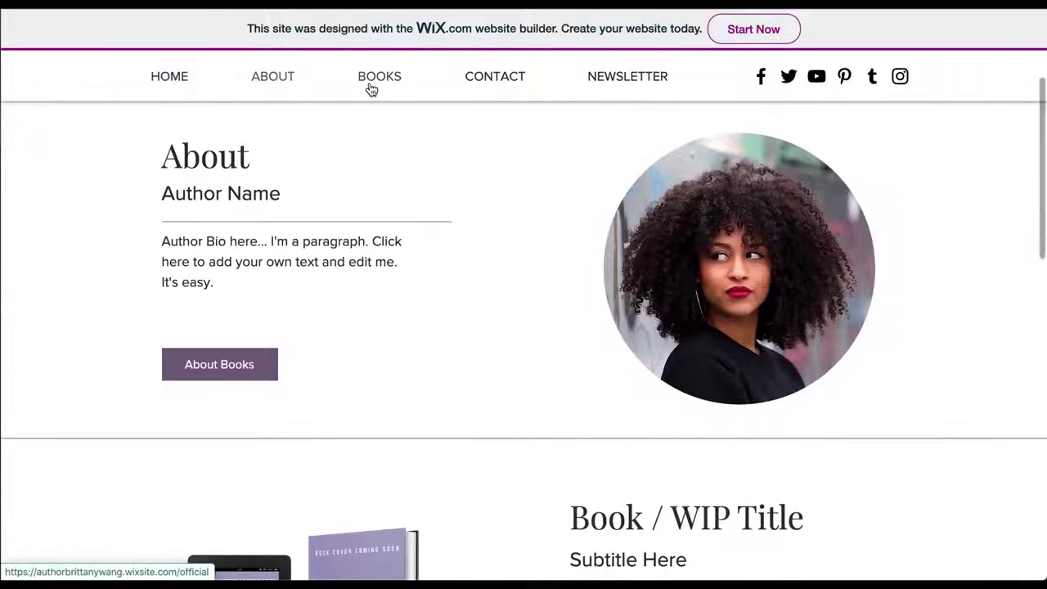
{"action": "left_click", "coordinate": [369, 88]}
{"action": "left_click", "coordinate": [481, 86]}
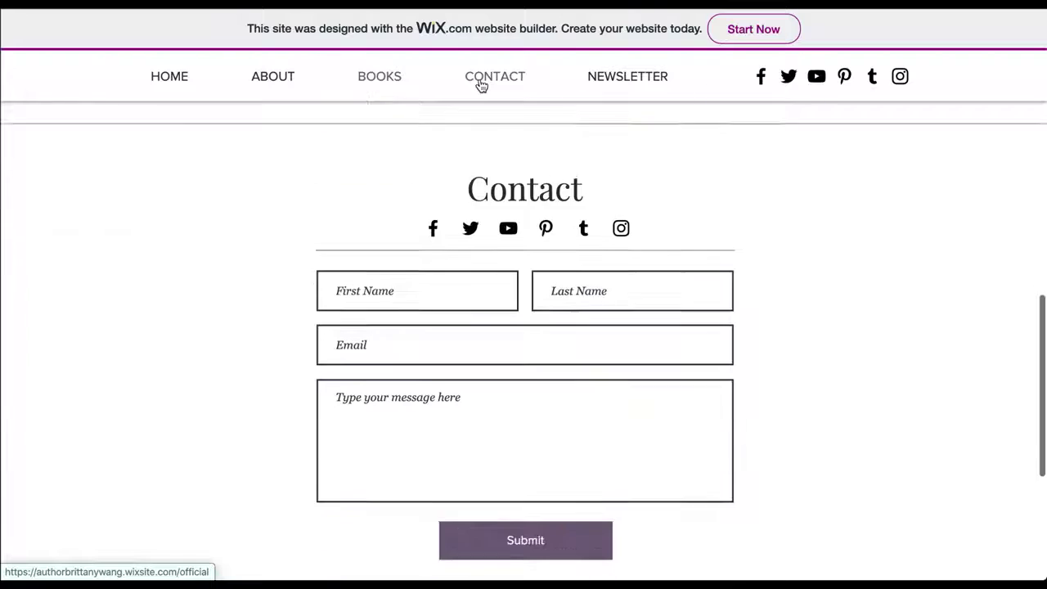
{"action": "left_click", "coordinate": [627, 77]}
Review the live page's Books, Contact and footer subscribe sections, returning to the header at the end
{"action": "scroll", "coordinate": [825, 170], "scroll_direction": "up", "scroll_amount": 15}
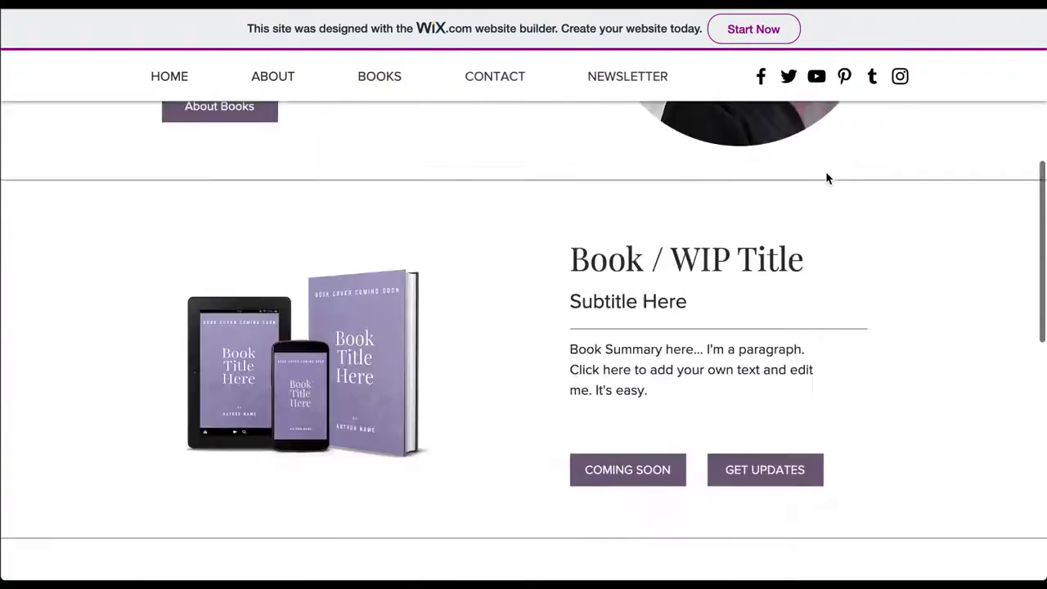
{"action": "scroll", "coordinate": [491, 360], "scroll_direction": "down", "scroll_amount": 2}
{"action": "scroll", "coordinate": [327, 426], "scroll_direction": "down", "scroll_amount": 5}
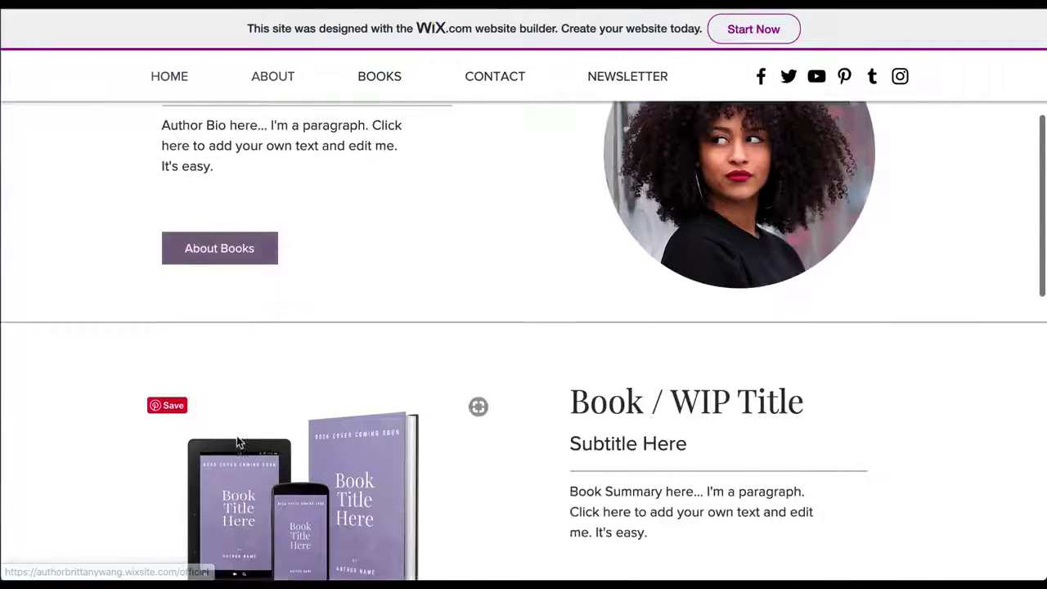
{"action": "scroll", "coordinate": [754, 369], "scroll_direction": "down", "scroll_amount": 8}
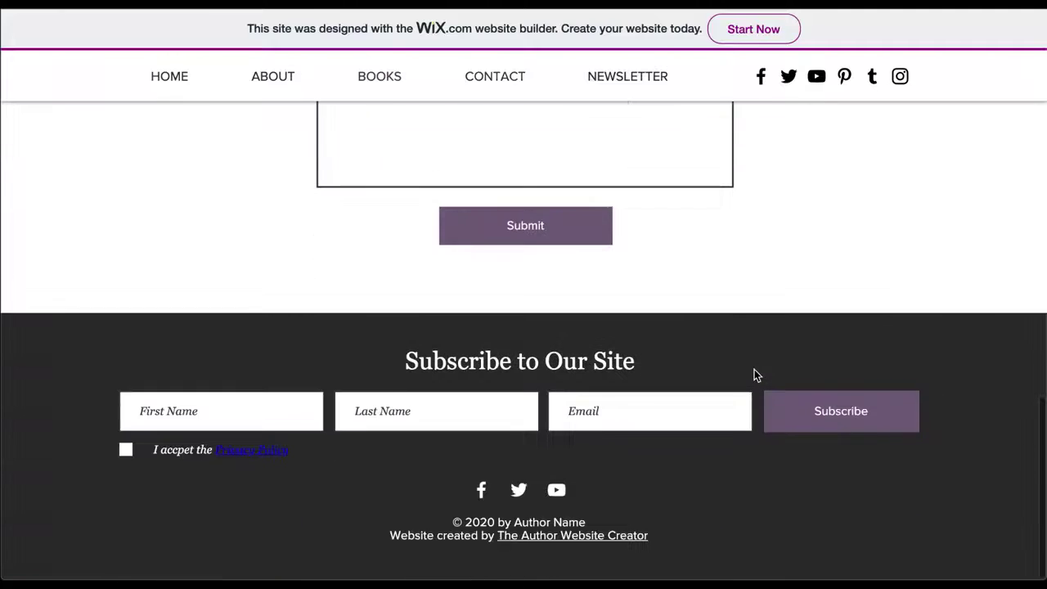
{"action": "scroll", "coordinate": [754, 372], "scroll_direction": "up", "scroll_amount": 10}
{"action": "scroll", "coordinate": [754, 374], "scroll_direction": "up", "scroll_amount": 7}
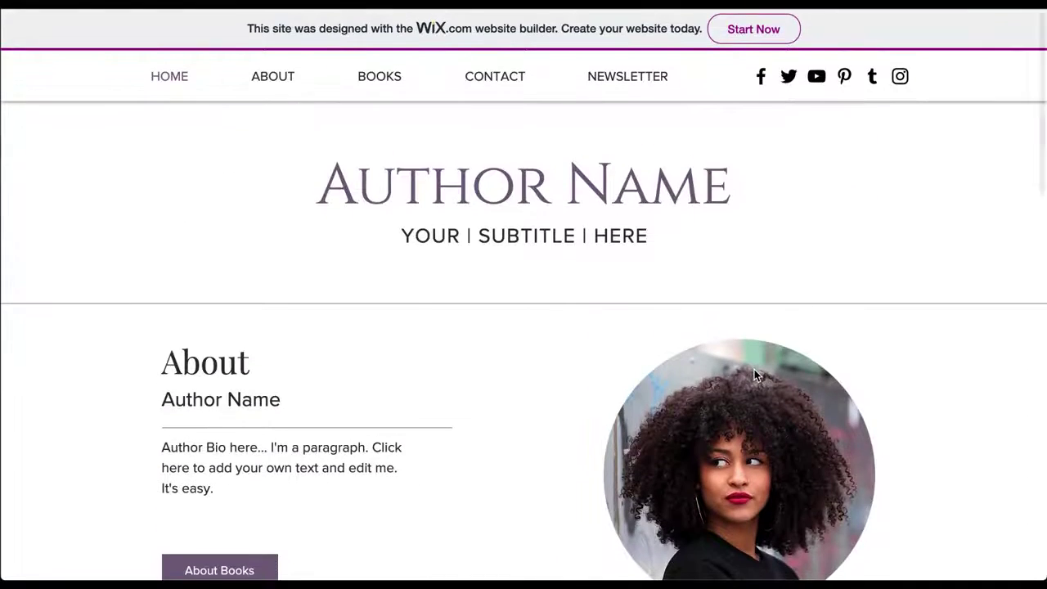